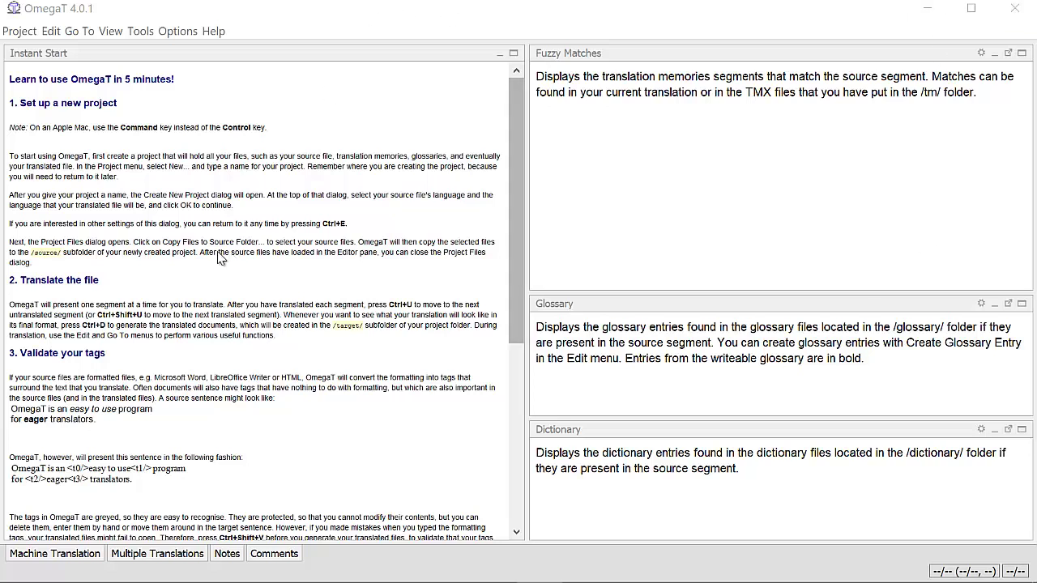
- Review the global segmentation rules of the Default, text files and HTML/XHTML/ODF rule sets
click(180, 30)
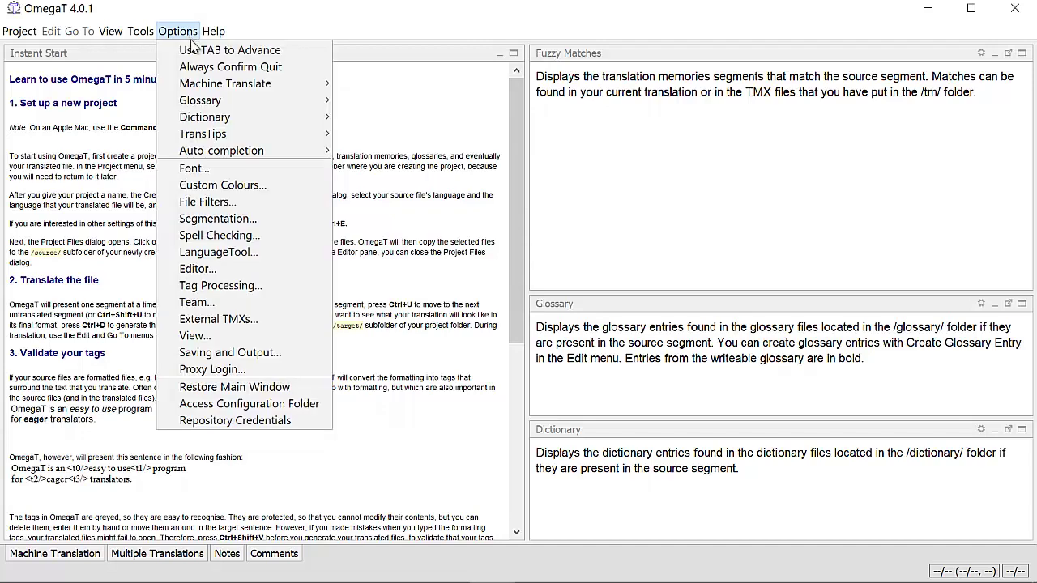
click(262, 219)
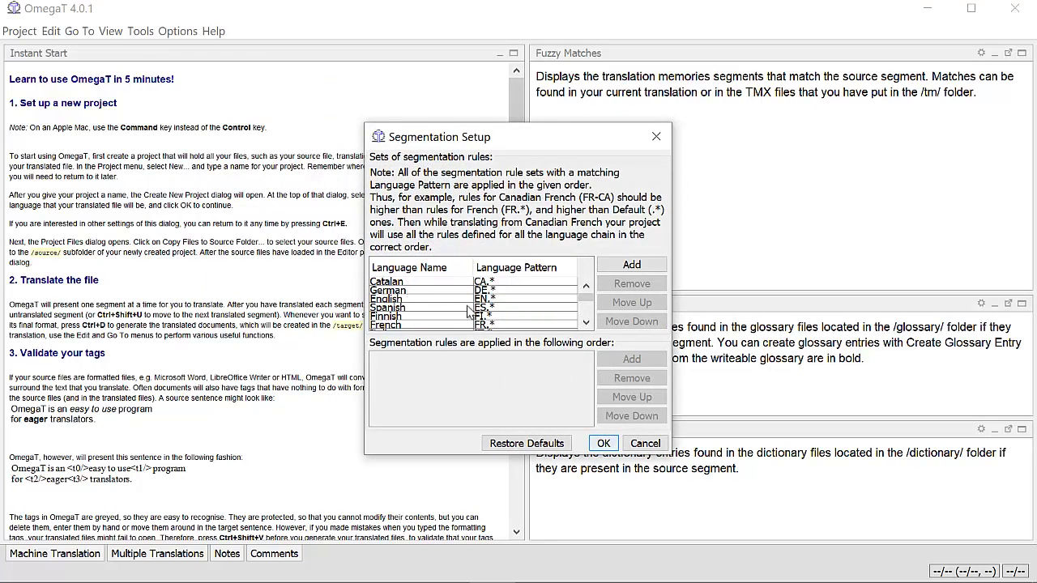
scroll(589, 321, down, 3)
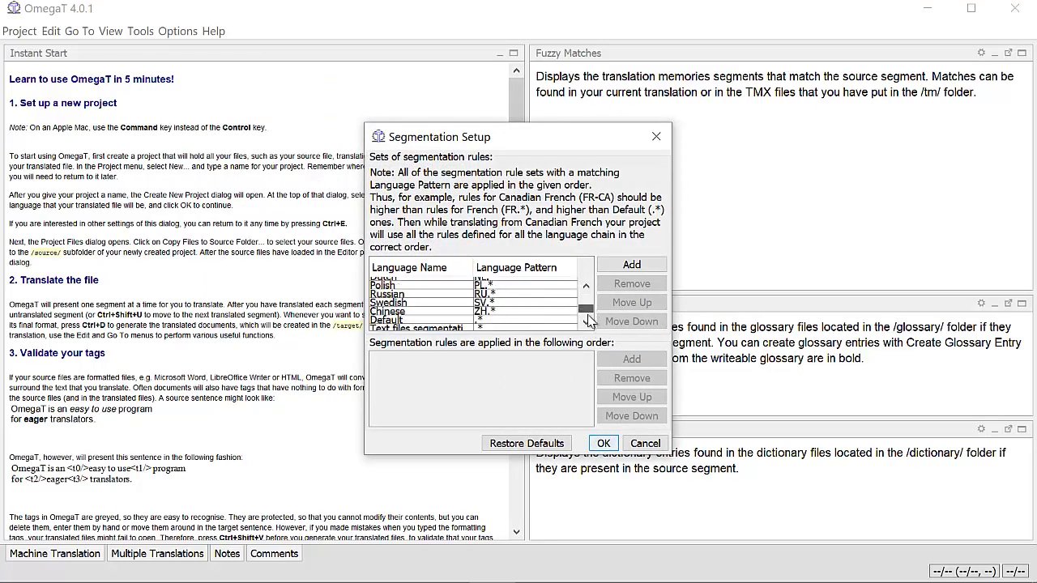
scroll(589, 320, down, 1)
click(421, 310)
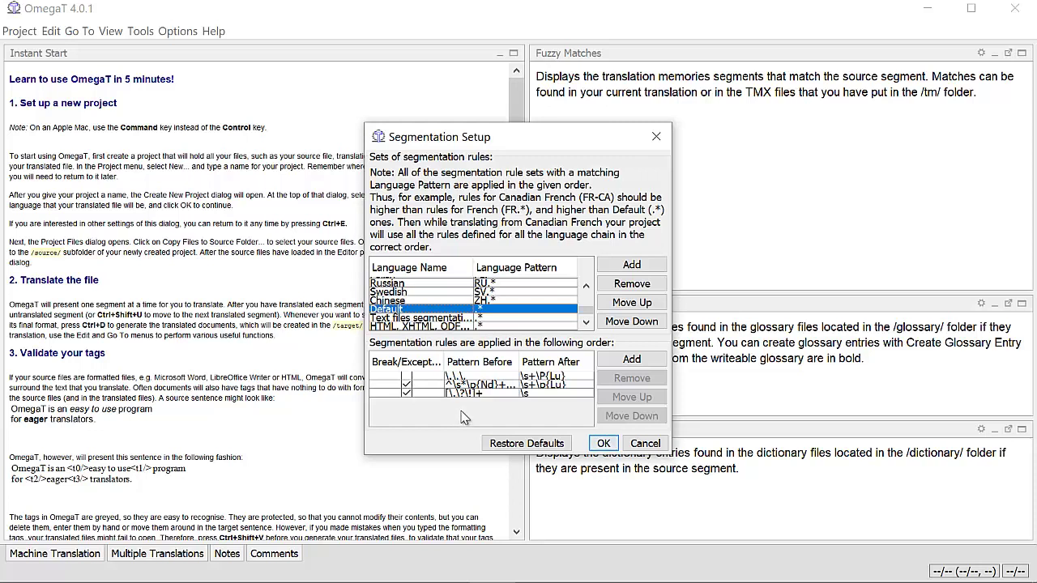
click(439, 319)
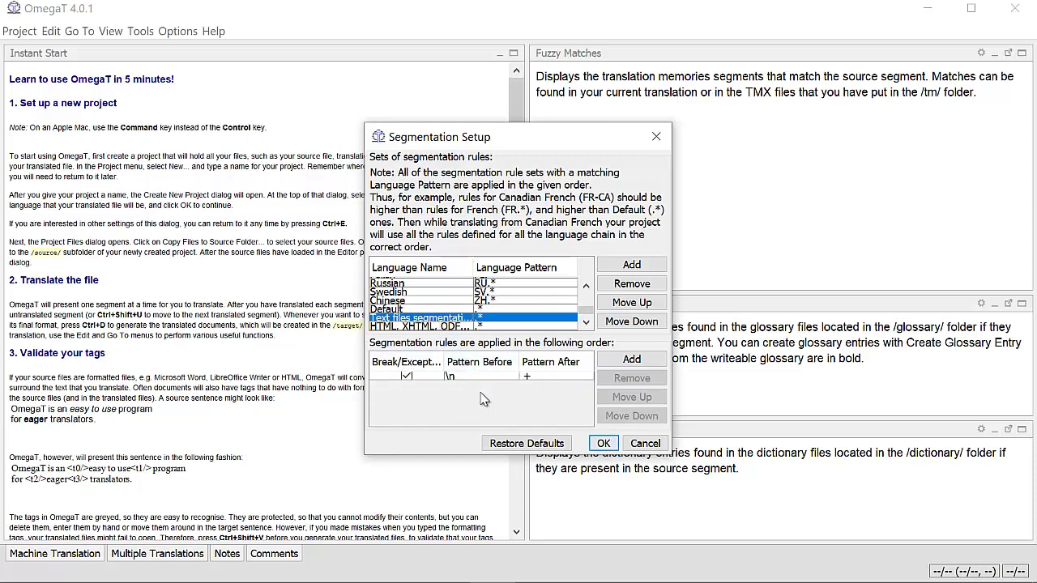
click(424, 326)
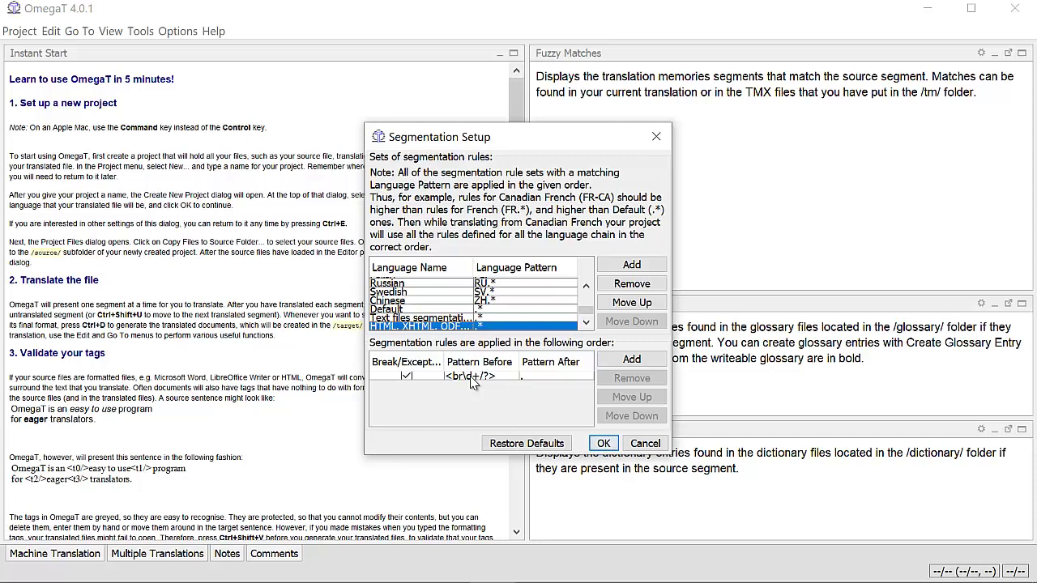
- Inspect the Spanish segmentation rule set, and close the segmentation setup without changing anything
click(586, 287)
click(585, 286)
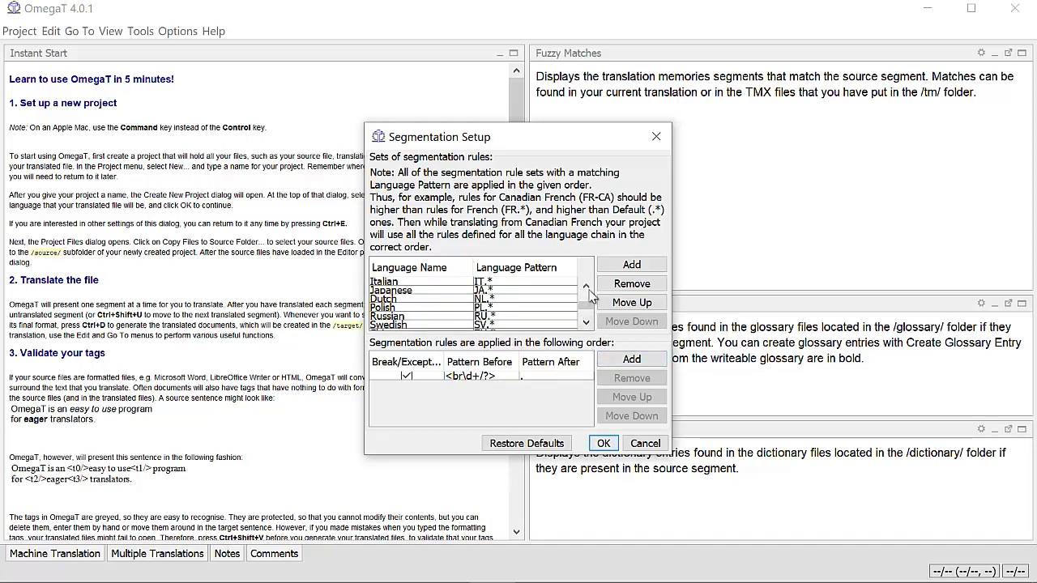
click(586, 288)
click(586, 288)
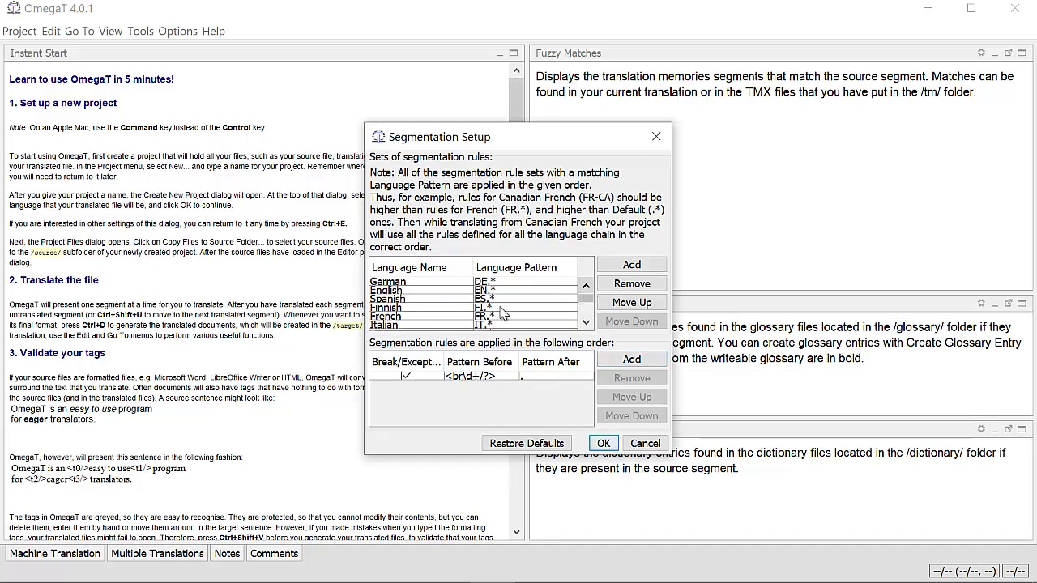
click(437, 300)
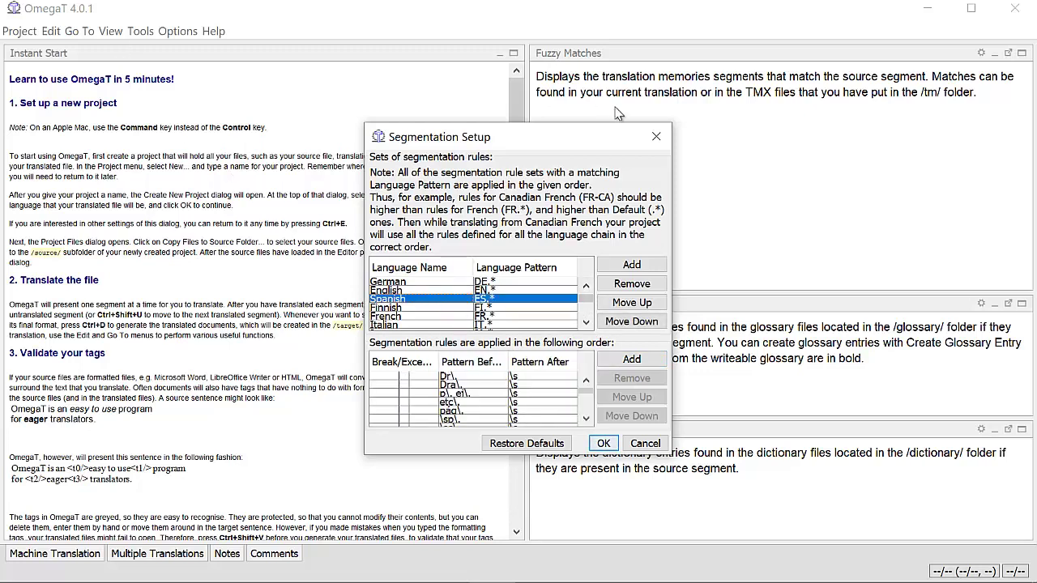
click(656, 139)
- Create a new project named seg_prac in the 13_segmentacion folder, with source language ES and target language EN-GB
click(19, 31)
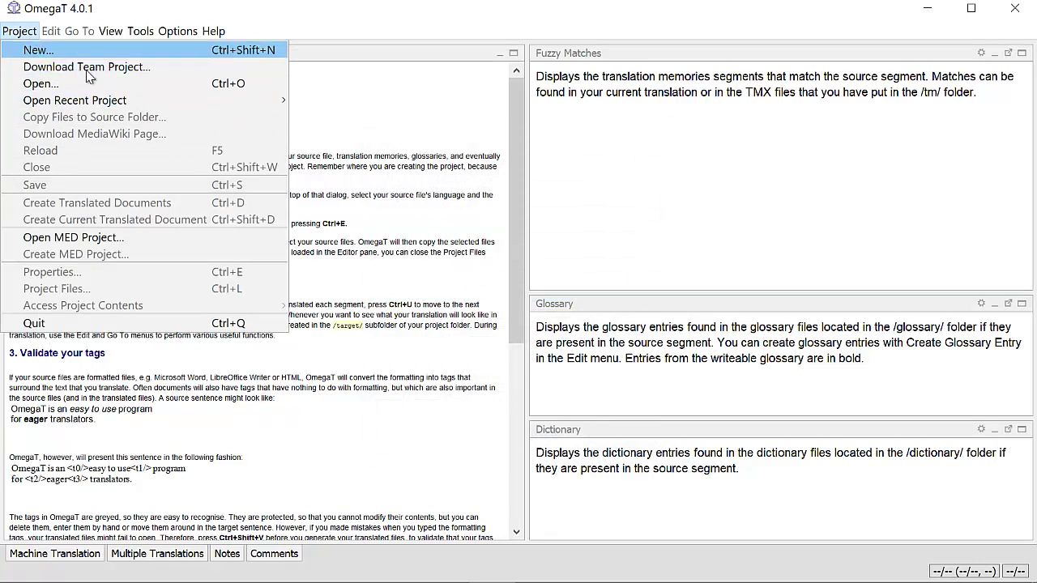
key(Return)
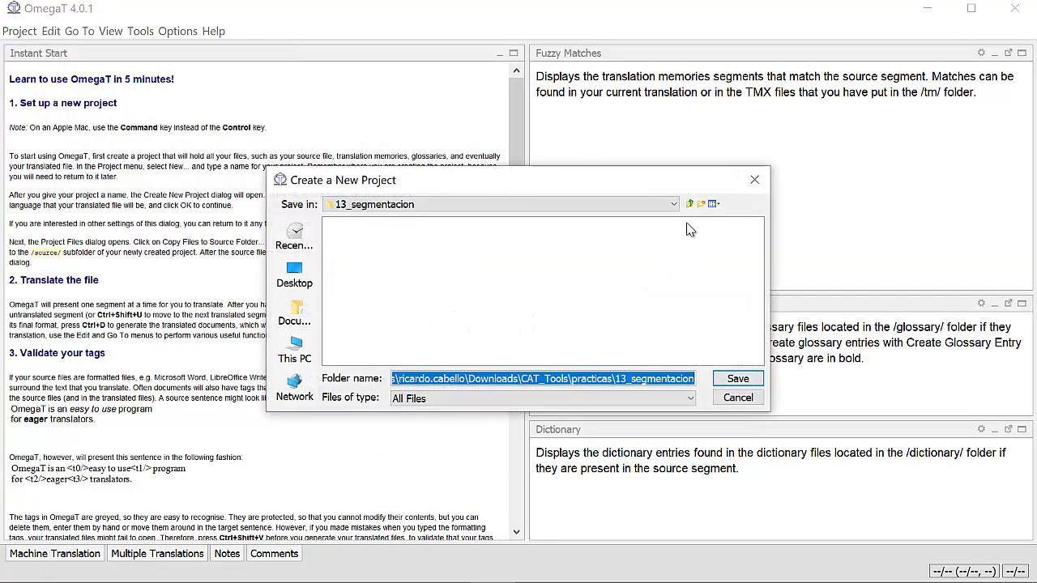
click(701, 204)
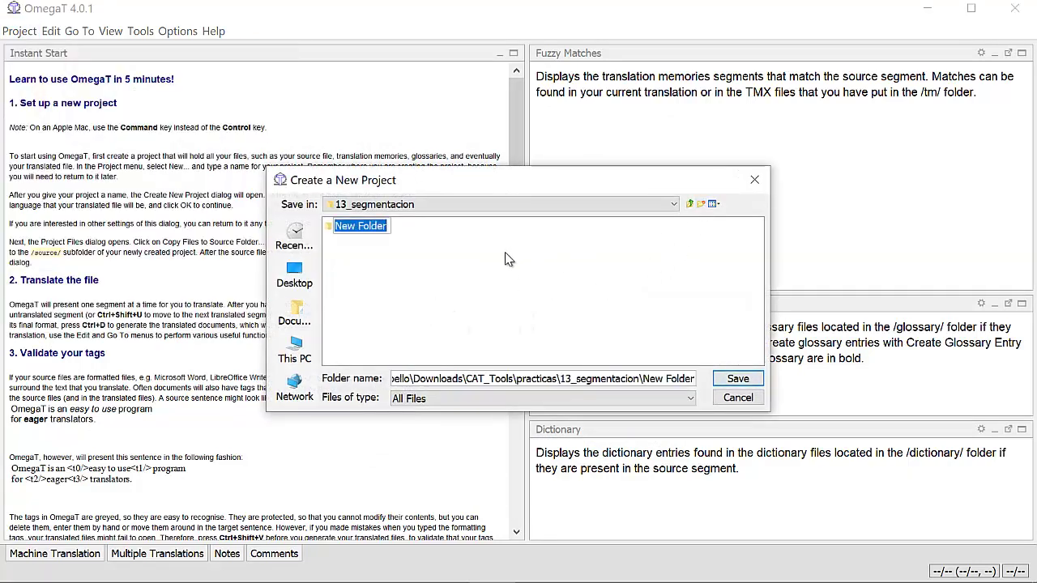
text(seg)
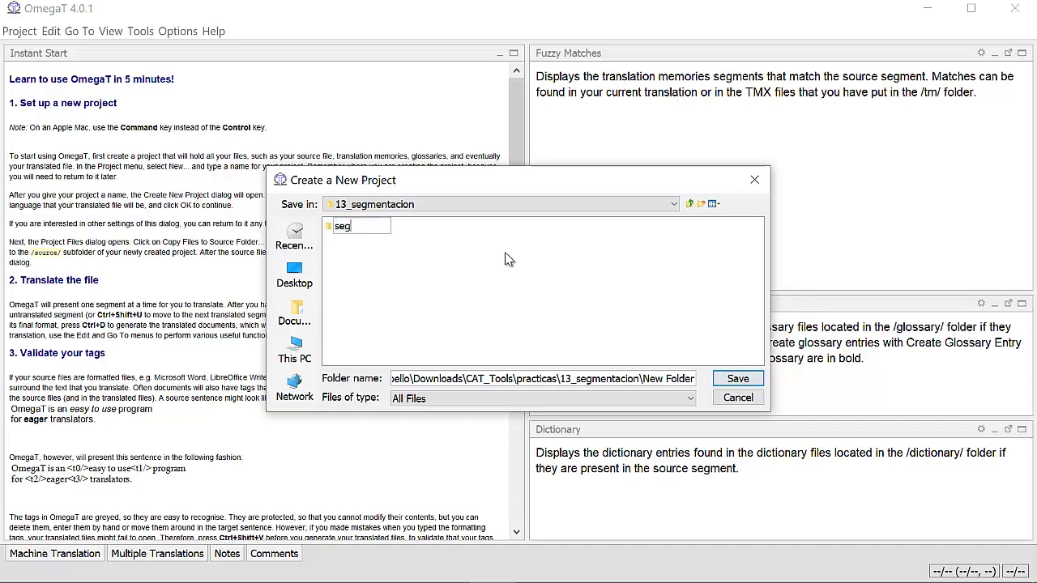
text(_prac)
click(738, 379)
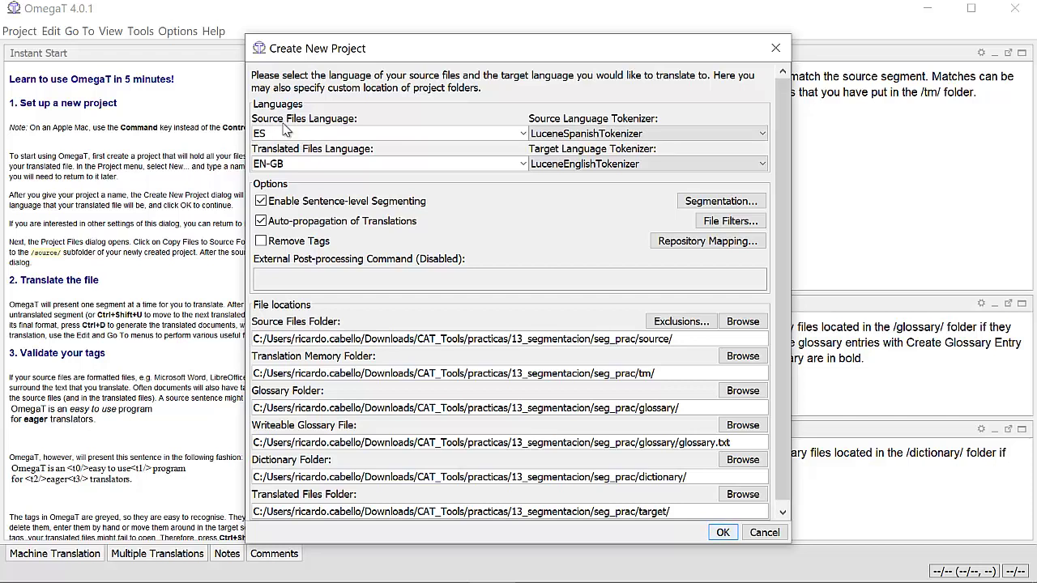
click(724, 536)
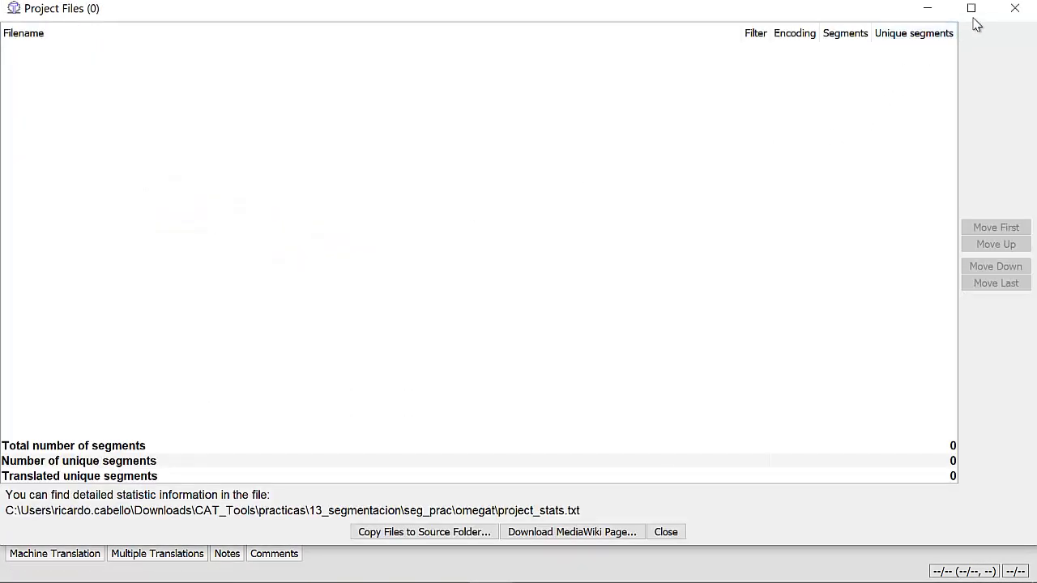
click(1014, 8)
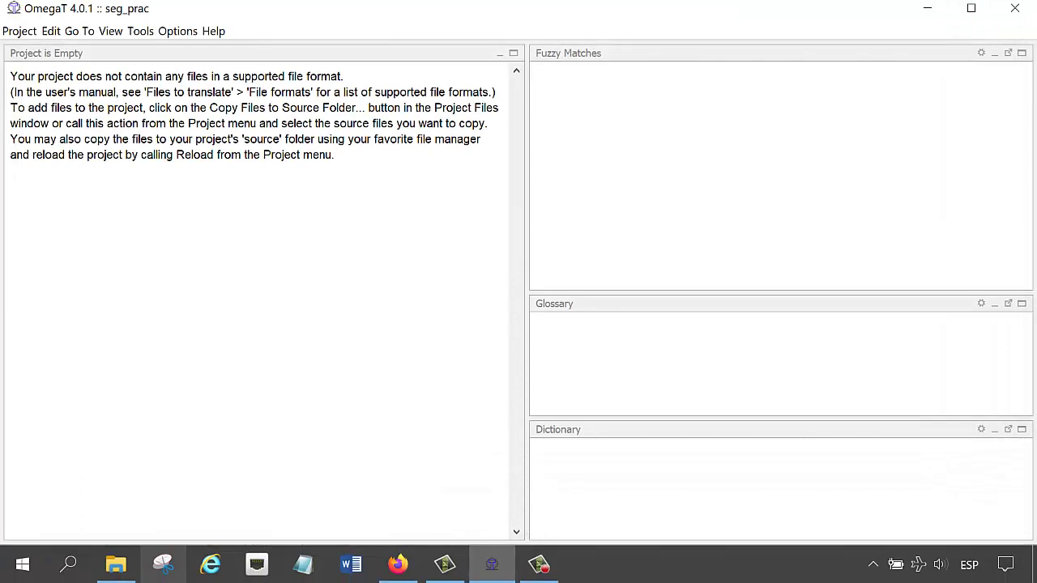
- Switch to File Explorer and copy document-spa.odt from 13_segmentacion into the seg_prac project's source folder
mouse_move(116, 564)
click(209, 438)
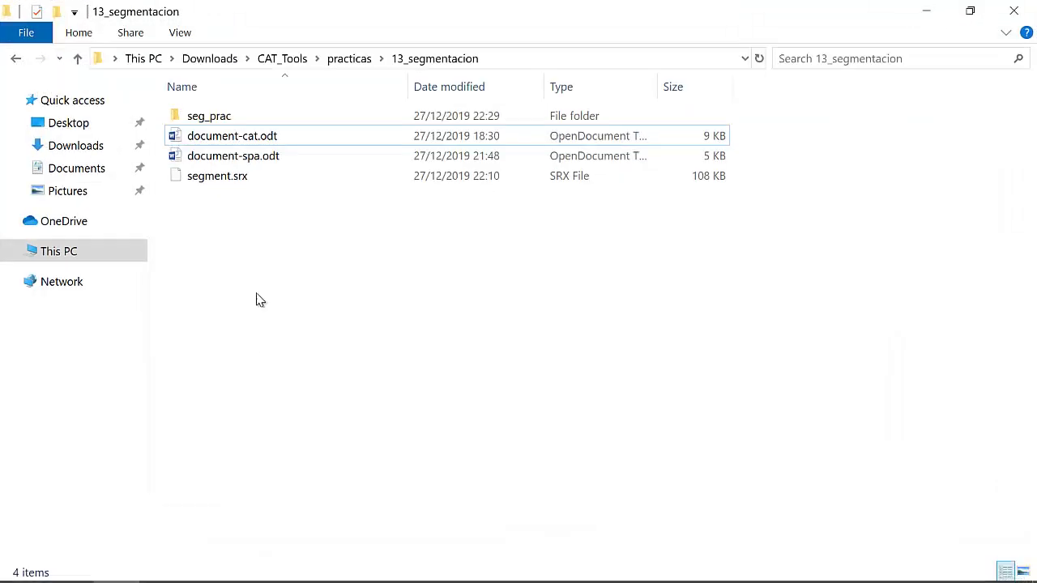
click(240, 159)
click(269, 121)
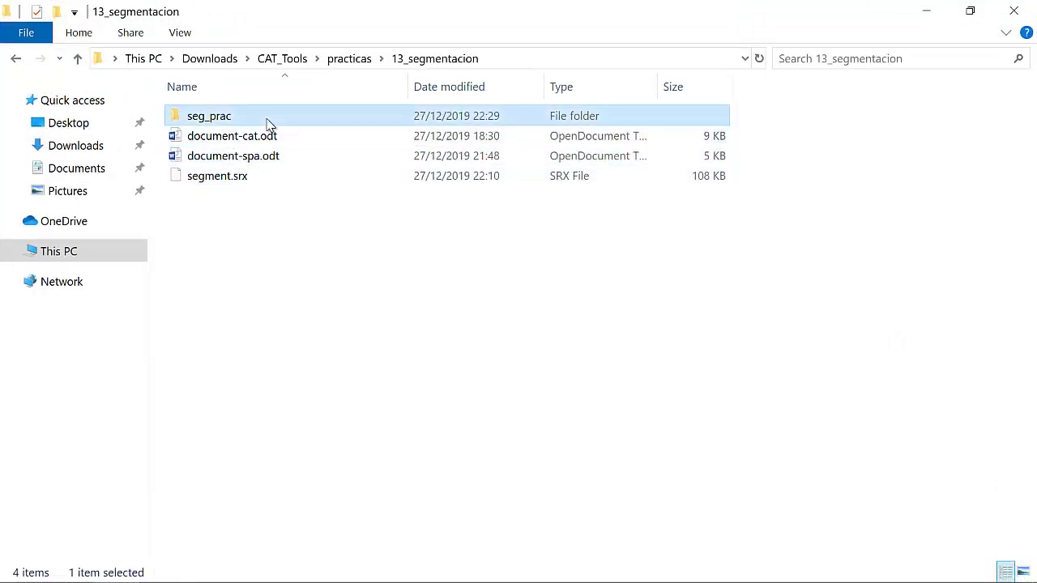
double_click(270, 122)
double_click(248, 174)
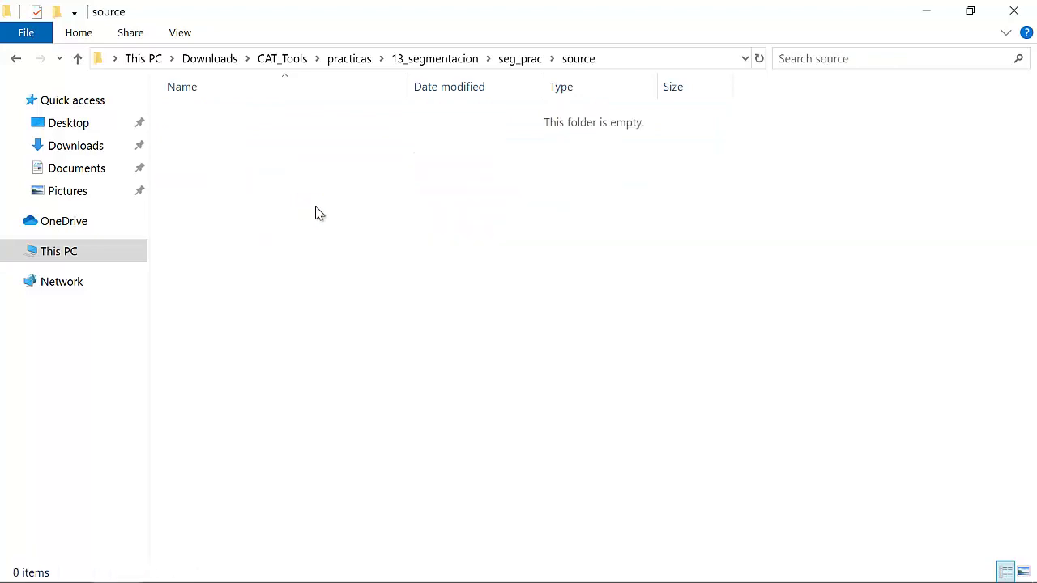
key(ctrl+v)
- Switch back to OmegaT, reload the project to load the copied document, and close the project files list
click(491, 565)
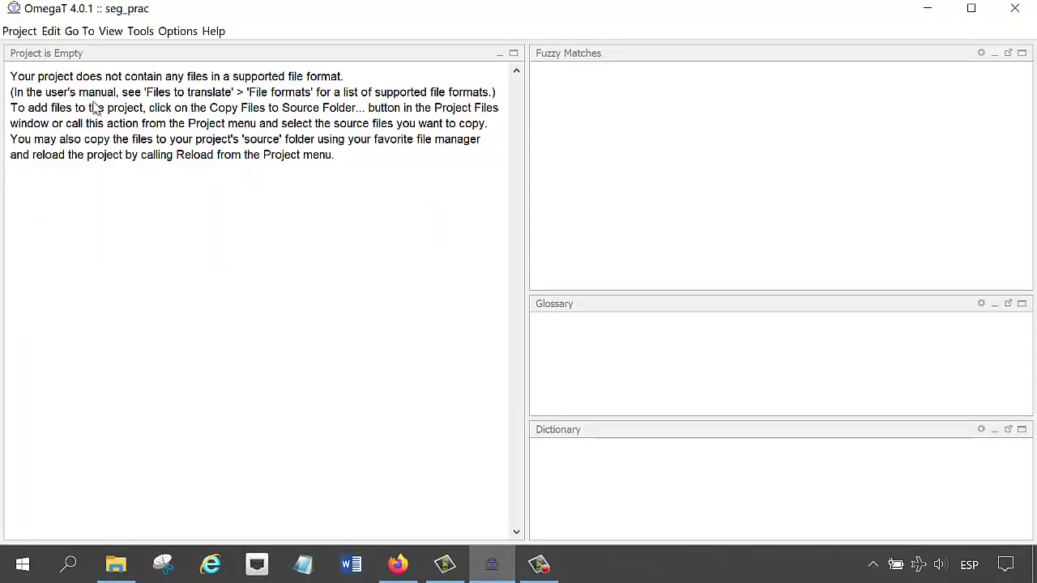
click(21, 33)
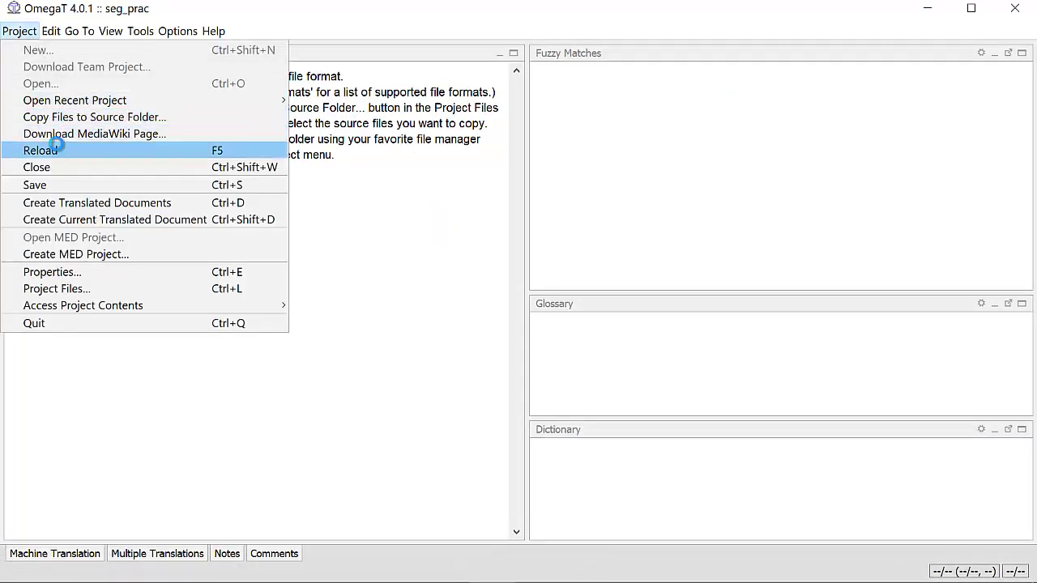
click(41, 150)
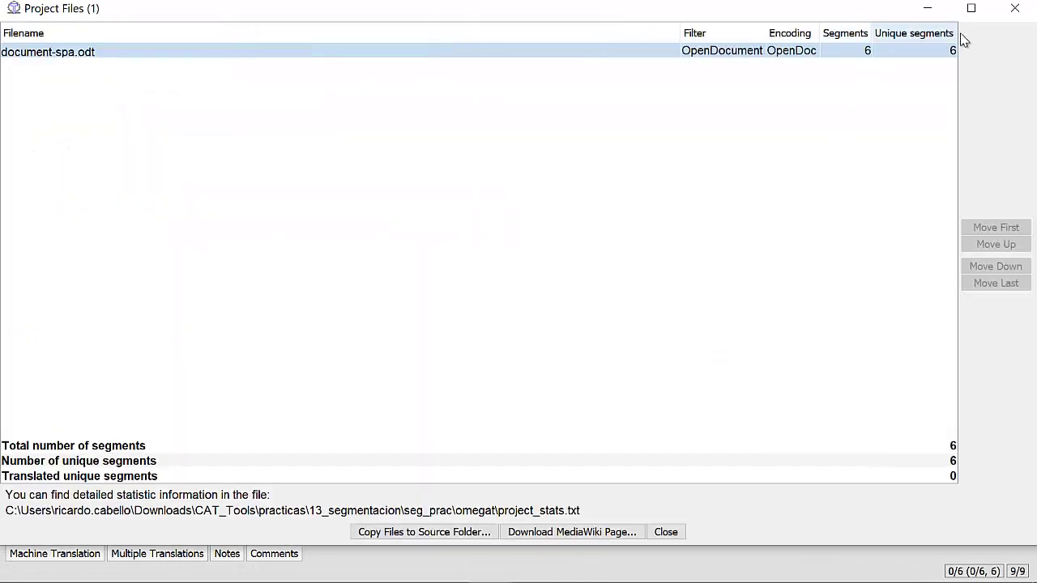
click(1014, 8)
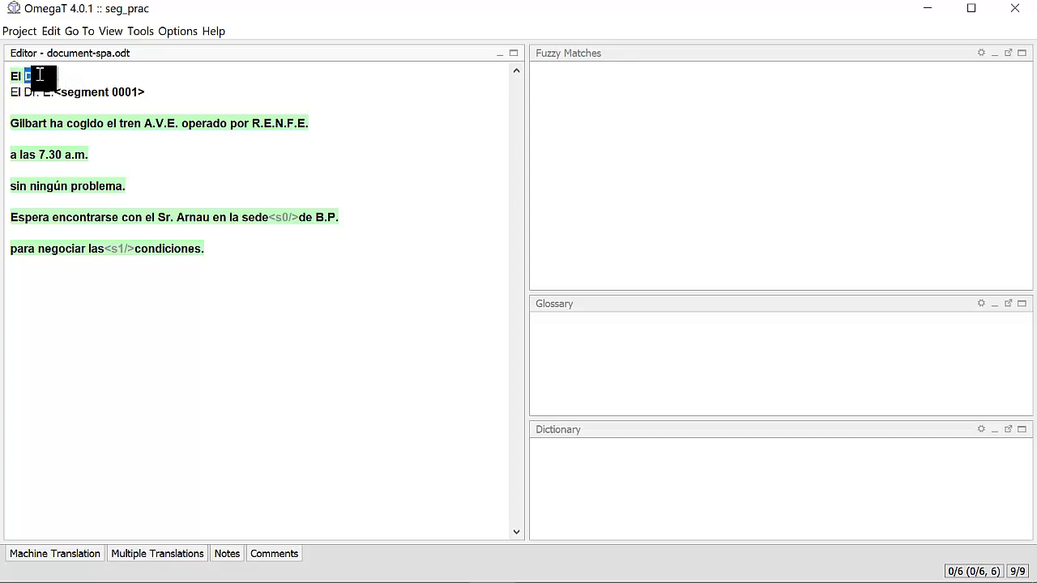
- Examine how the document's segments break around abbreviations such as Dr., E., A.V.E., R.E.N.F.E., a.m. and B.P
double_click(32, 76)
double_click(47, 76)
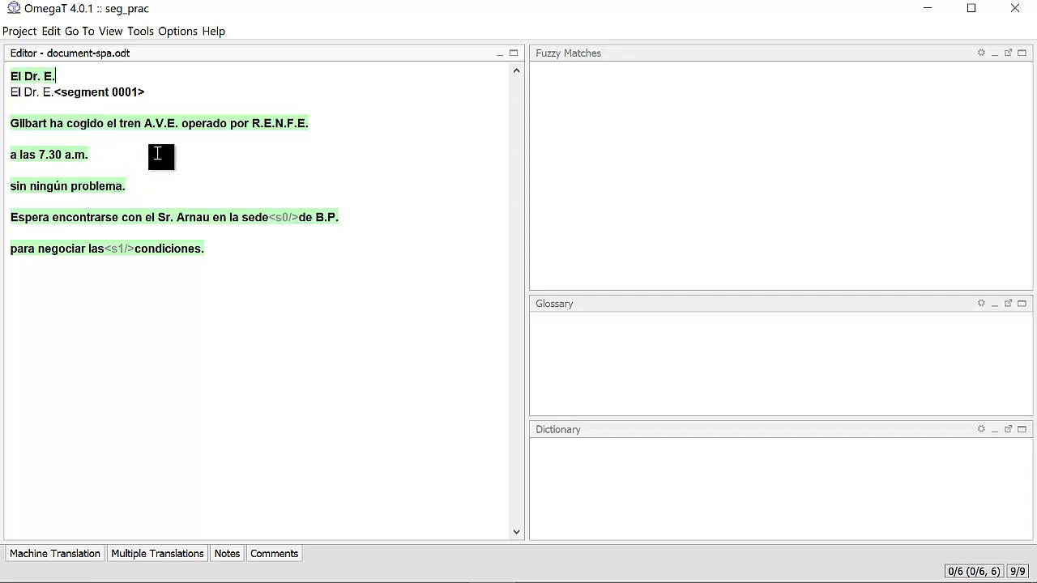
drag(144, 123, 177, 123)
drag(252, 123, 308, 123)
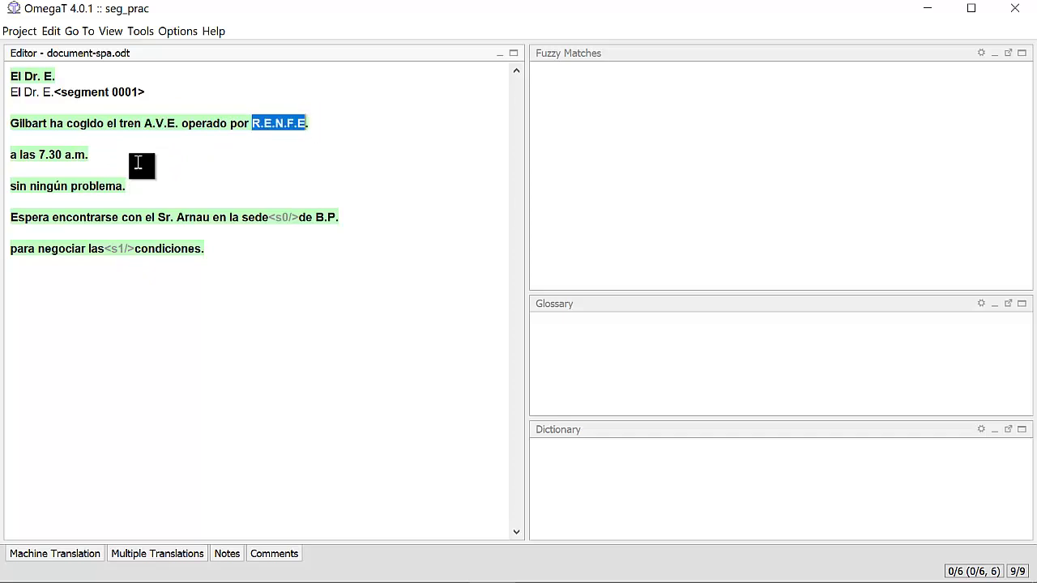
click(92, 156)
drag(64, 155, 129, 152)
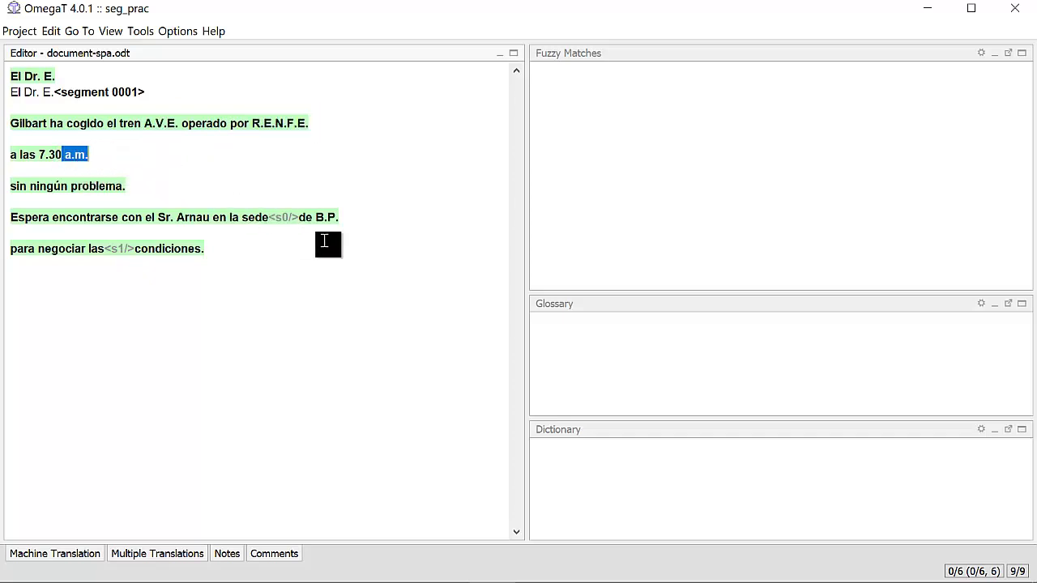
drag(315, 217, 349, 217)
click(379, 188)
drag(55, 79, 10, 79)
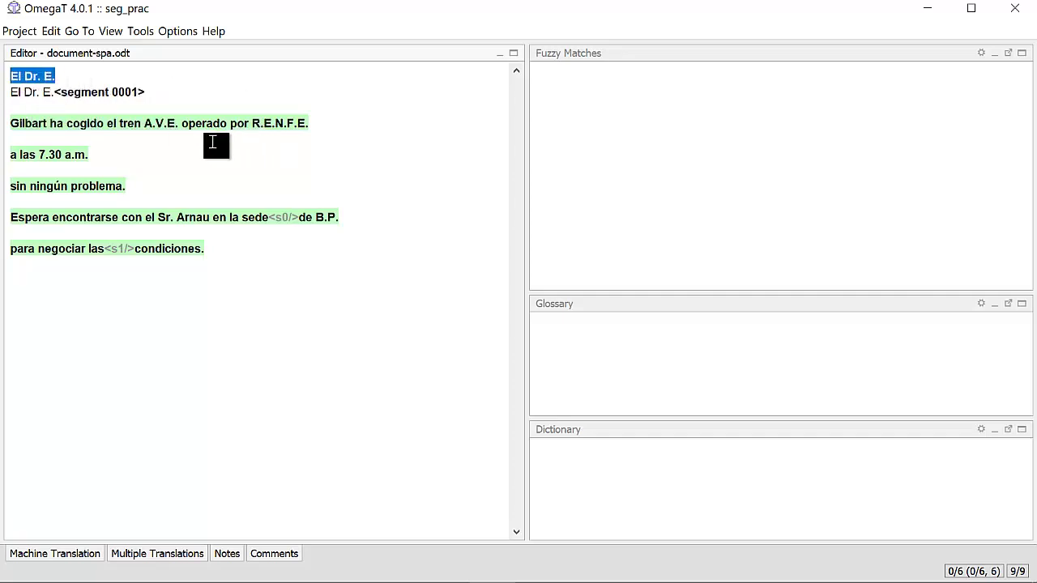
- Add an exception rule to the Spanish segmentation rule set with E\. as the pattern before and \s as the pattern after
click(181, 32)
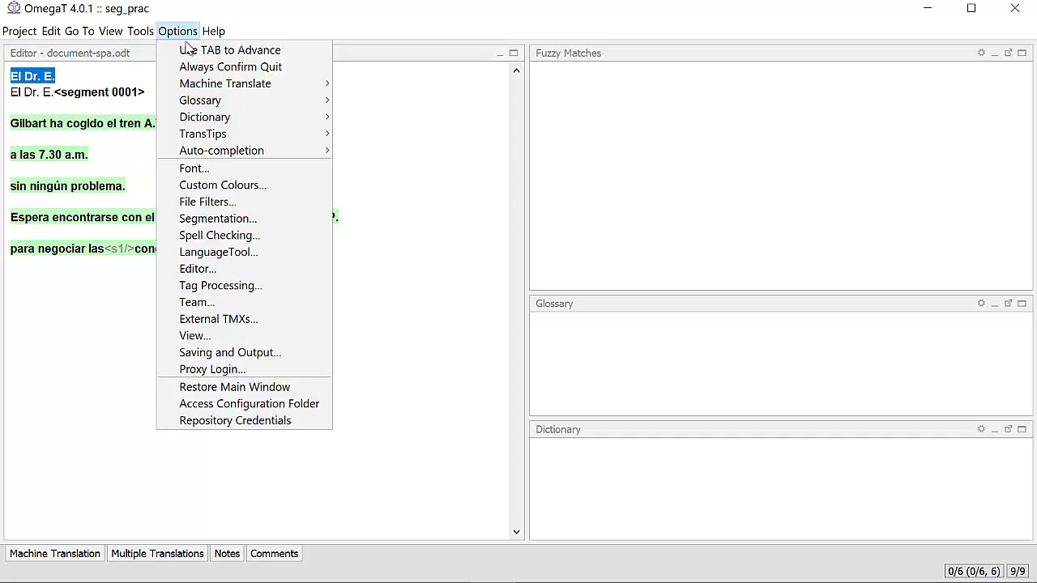
click(217, 222)
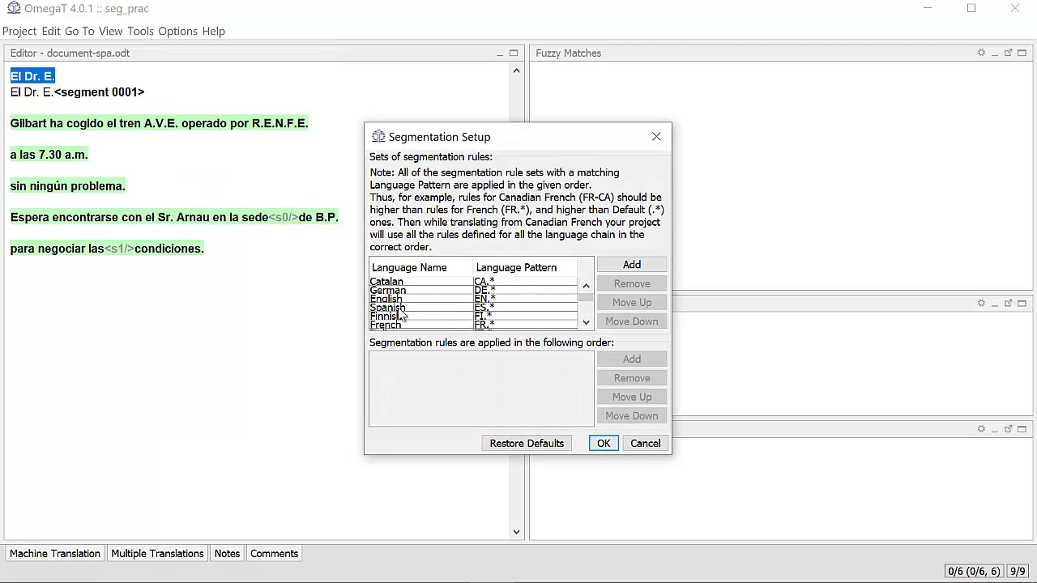
click(398, 308)
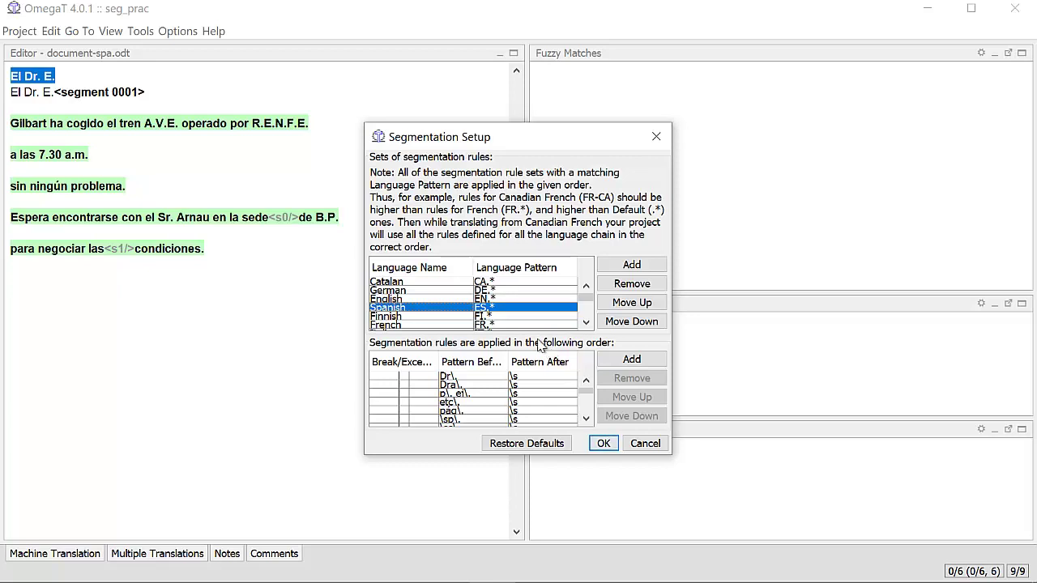
click(590, 399)
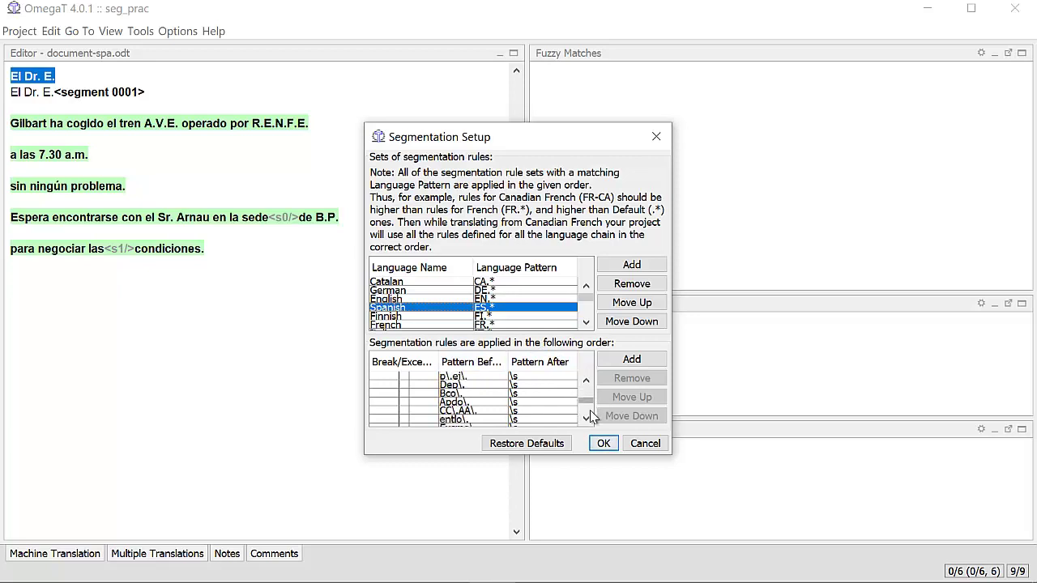
click(591, 399)
click(592, 396)
click(592, 396)
click(592, 396)
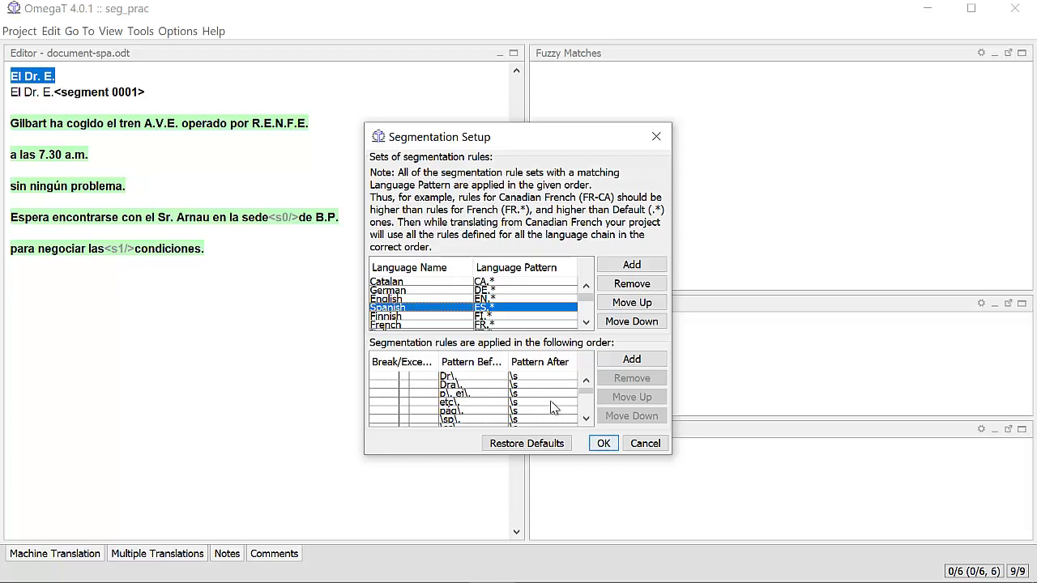
click(585, 418)
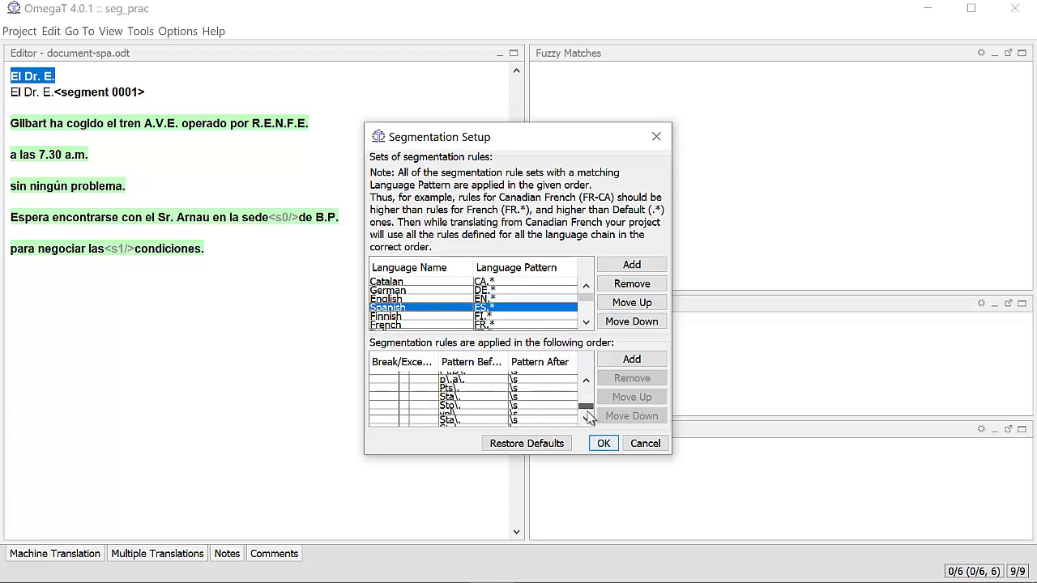
click(631, 362)
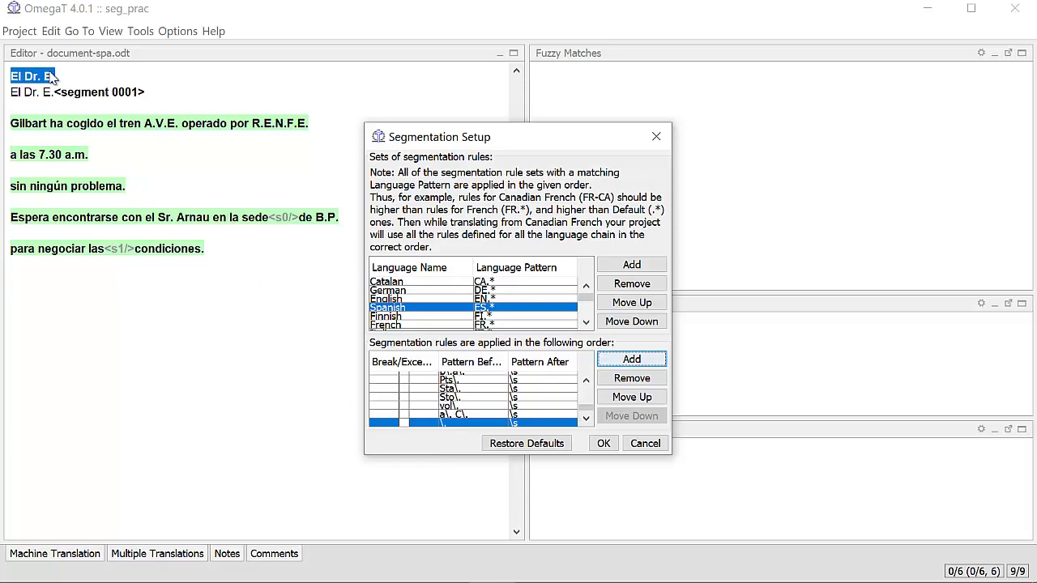
double_click(454, 422)
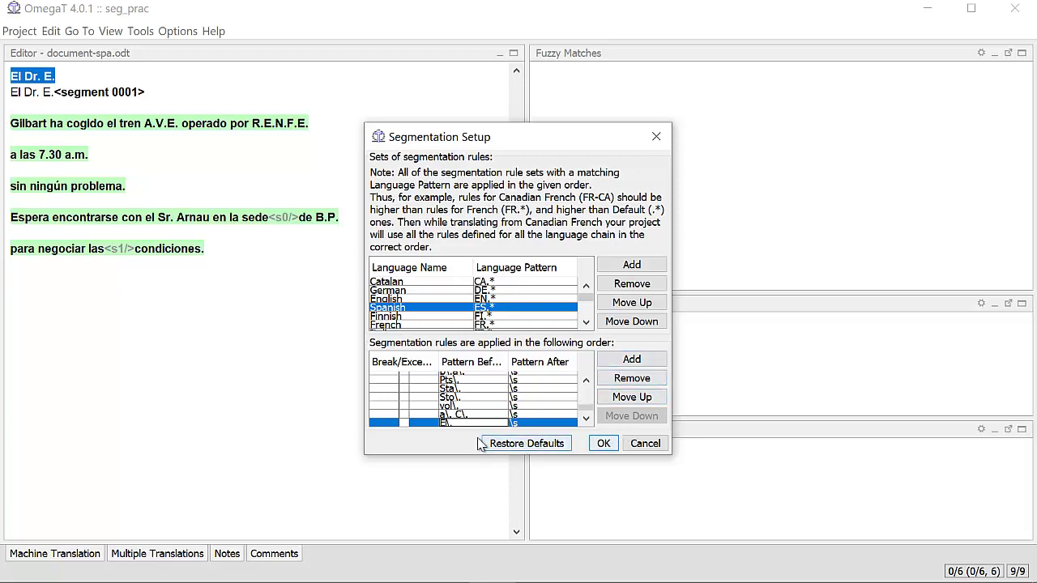
- Add a Spanish exception rule with R.E.N.F.E\. before and \s after, reopen the project, and check the first segment
click(625, 360)
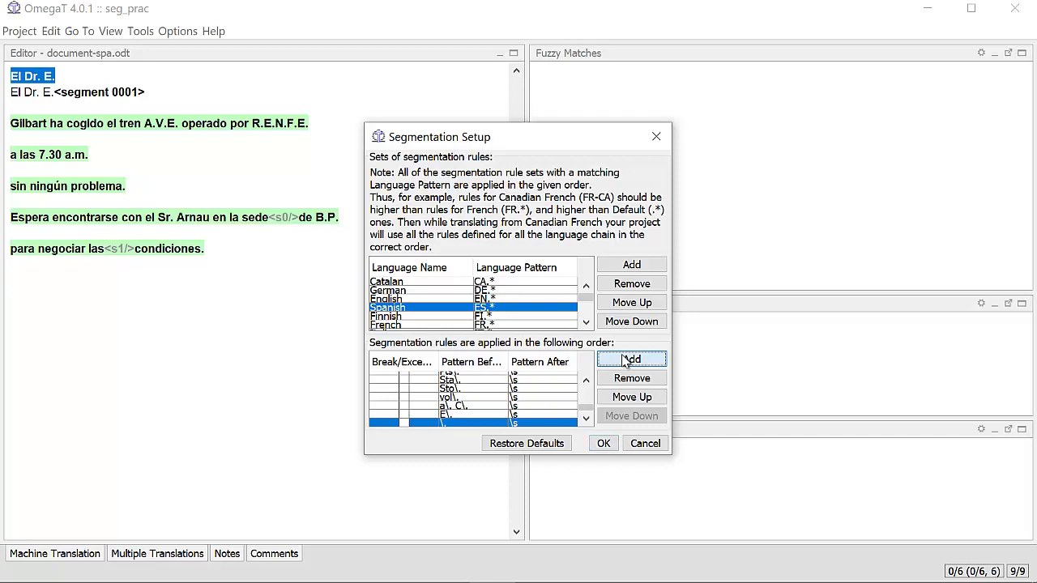
double_click(445, 422)
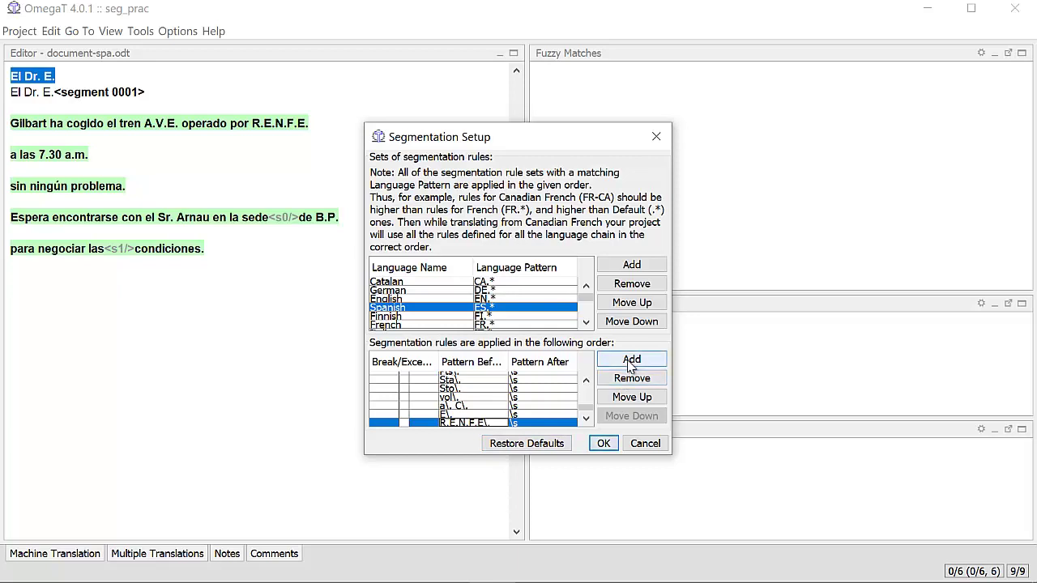
click(604, 443)
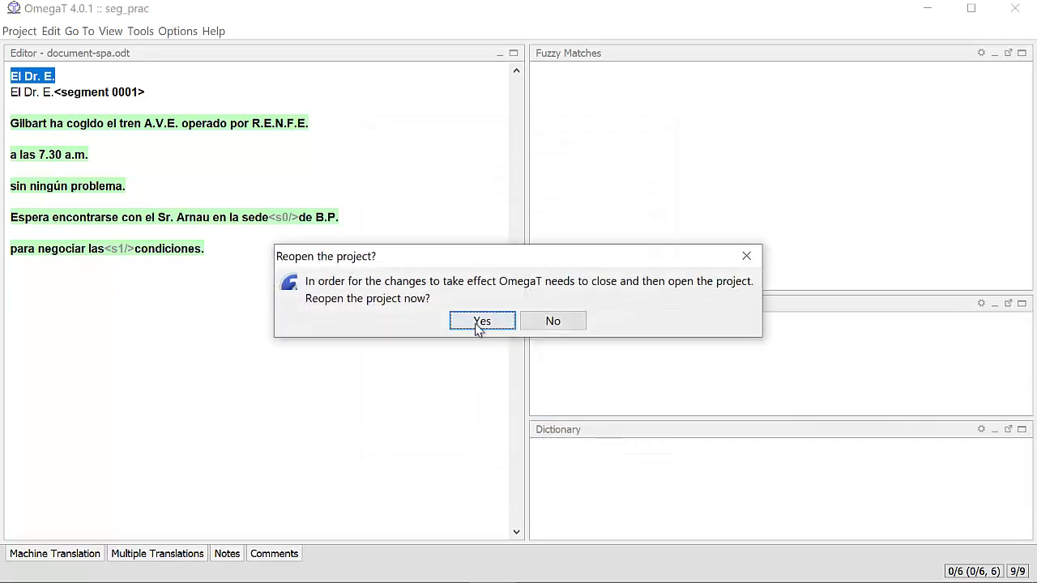
click(481, 321)
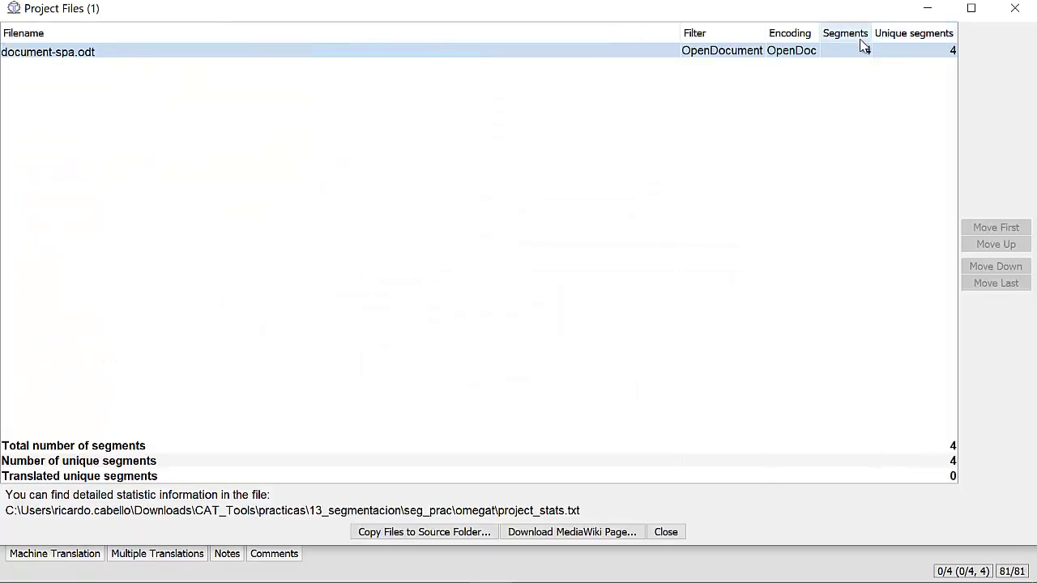
click(1014, 8)
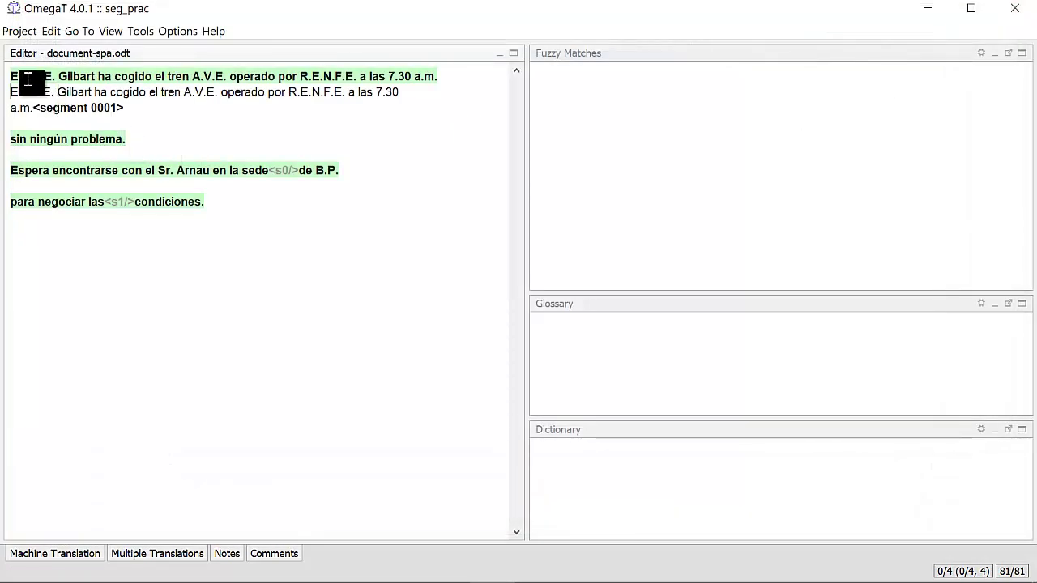
drag(11, 76, 434, 77)
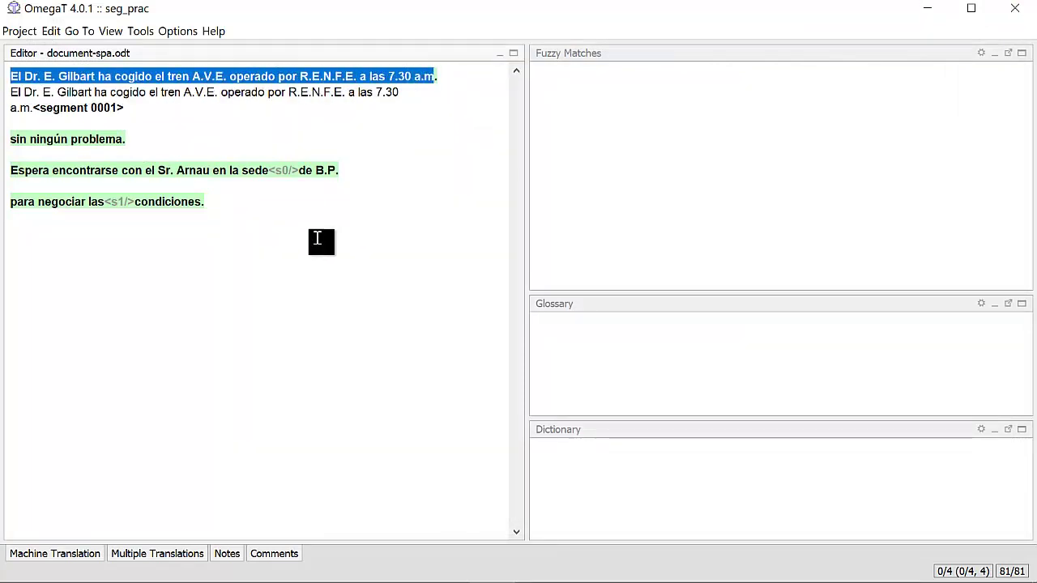
click(433, 77)
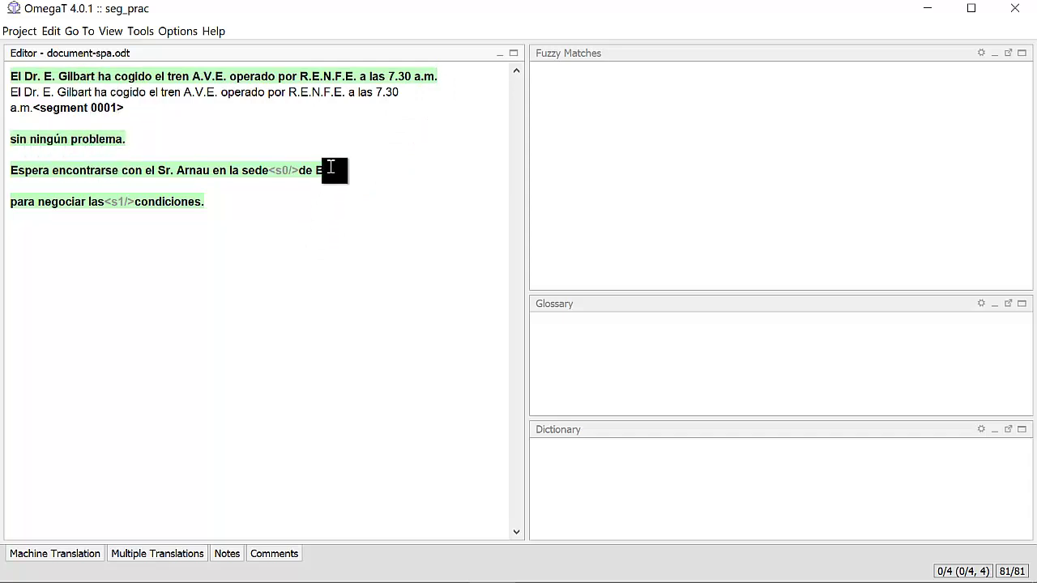
- Add an exception rule to the Spanish segmentation rule set with a.m\. as the pattern before and \s as the pattern after
click(167, 29)
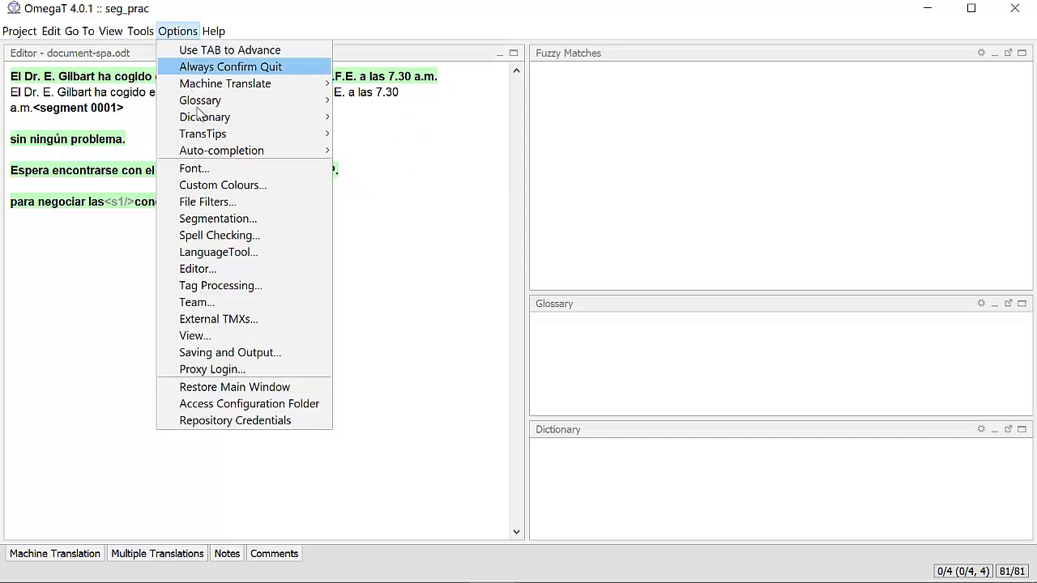
click(270, 218)
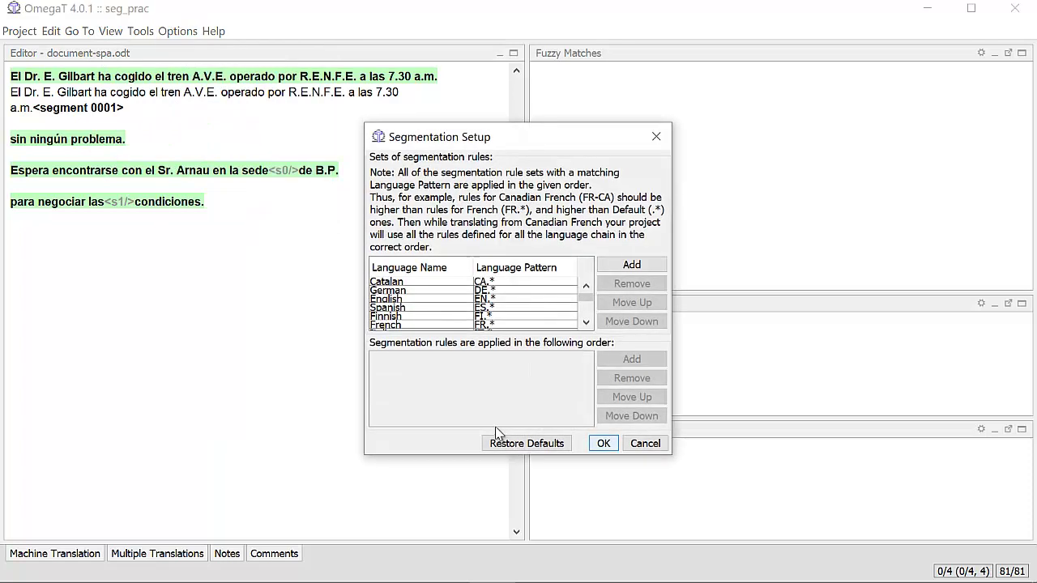
click(567, 307)
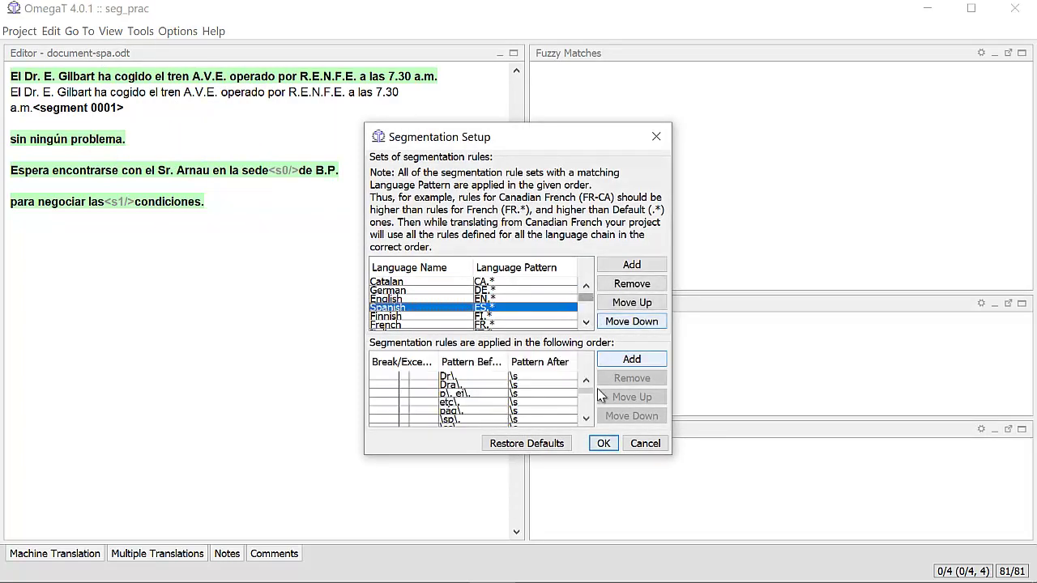
scroll(587, 396, down, 5)
click(604, 365)
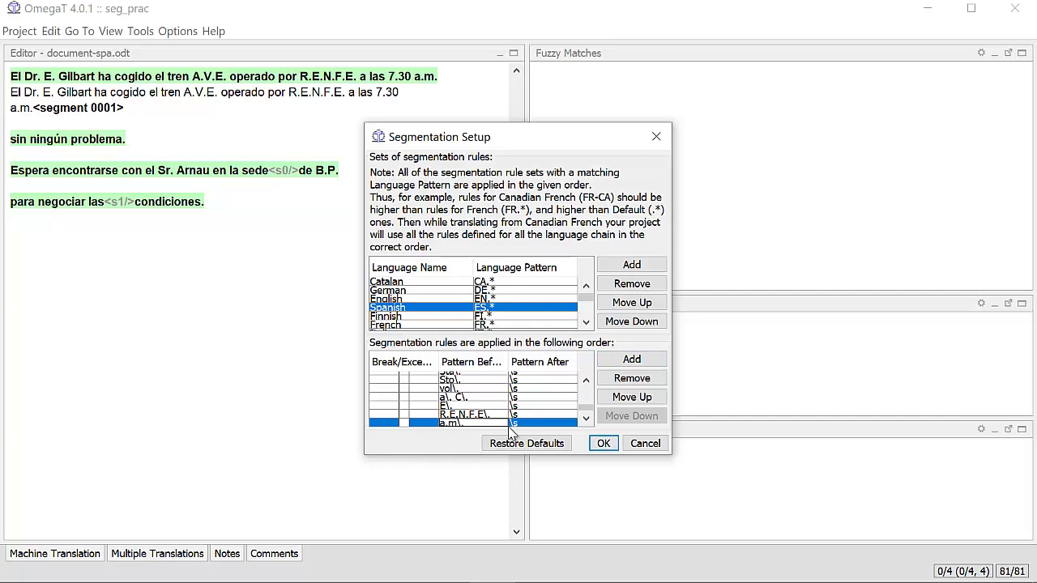
- Add another Spanish exception rule with B.P\. before and \s after, and reopen the project to apply the changes
click(630, 359)
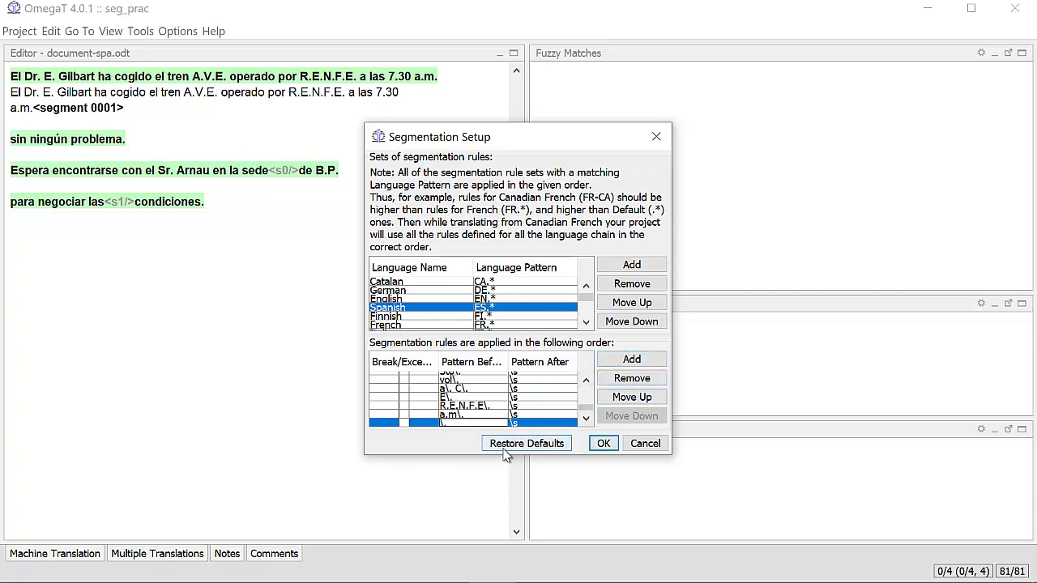
text(B.P)
click(603, 442)
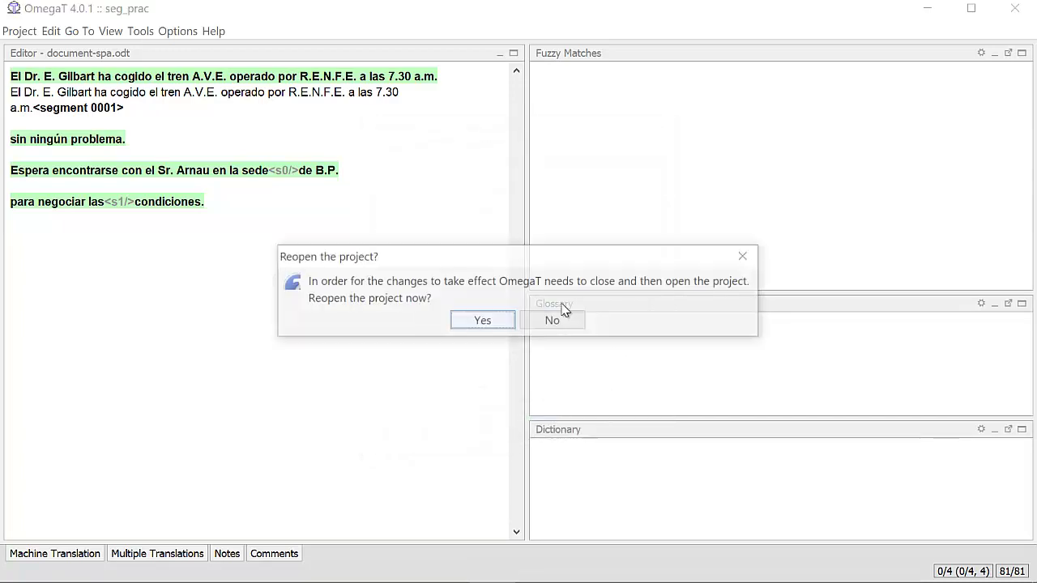
click(492, 321)
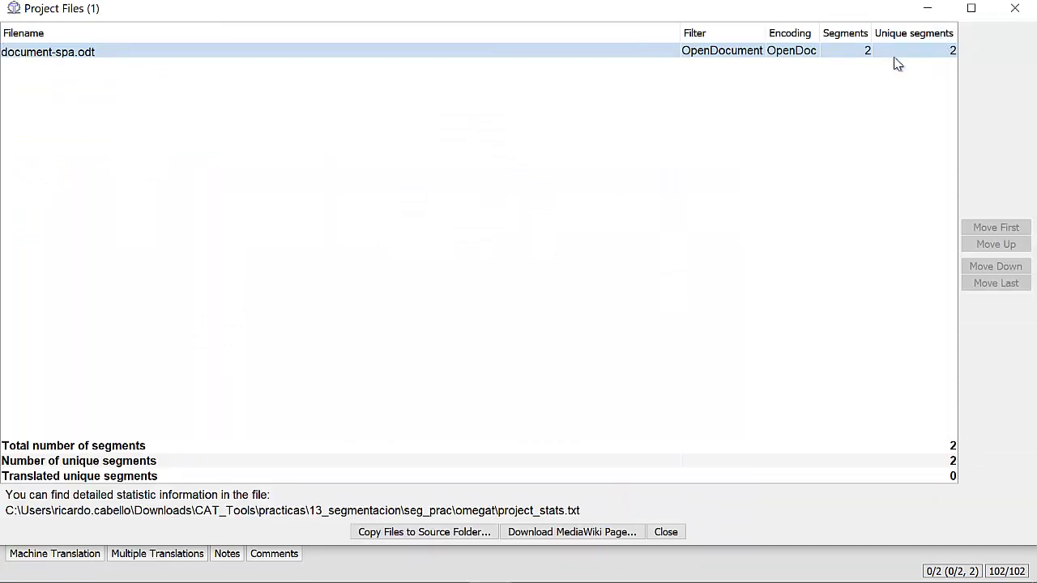
click(1014, 8)
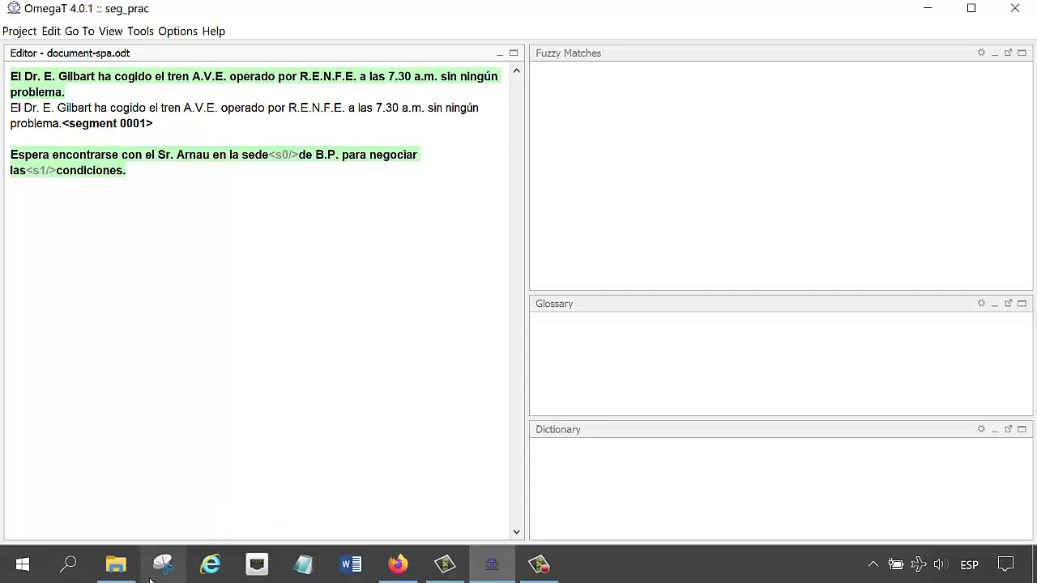
- Switch to File Explorer and launch ratel.exe from CAT_Tools\aplicaciones\okapi-apps_win32-x86_64_0.37
click(99, 574)
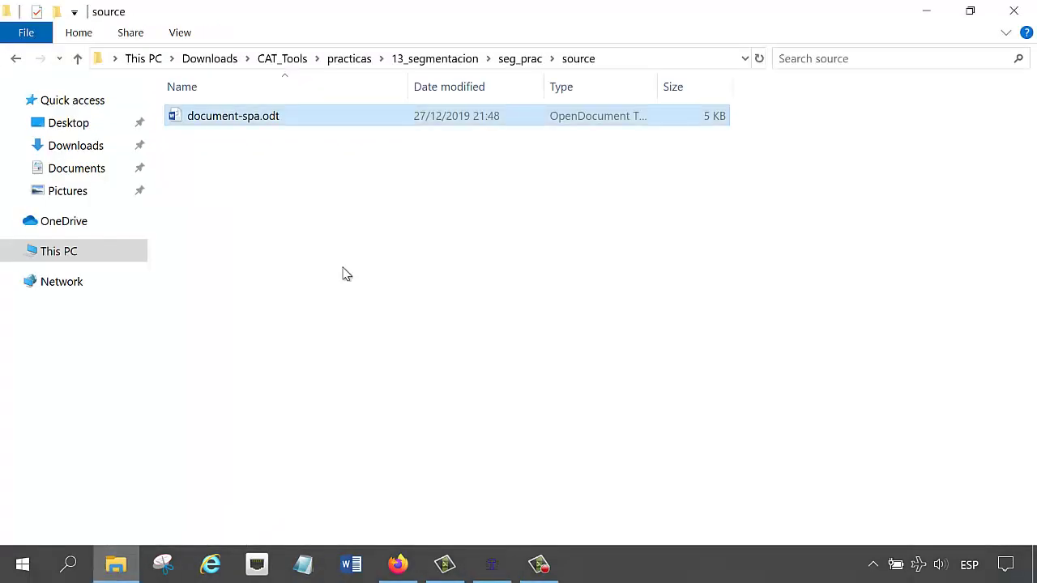
click(288, 60)
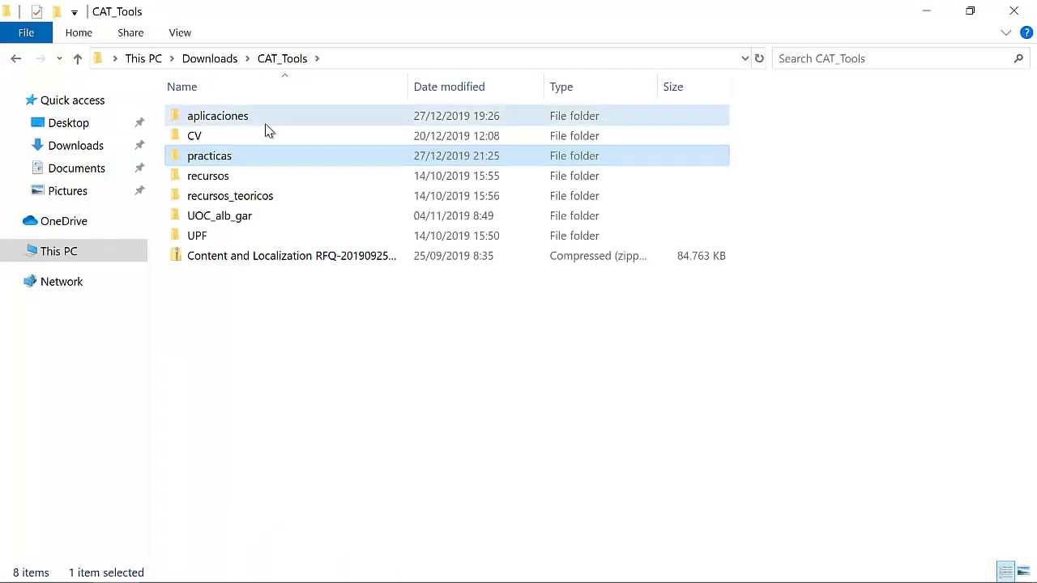
double_click(268, 124)
double_click(267, 177)
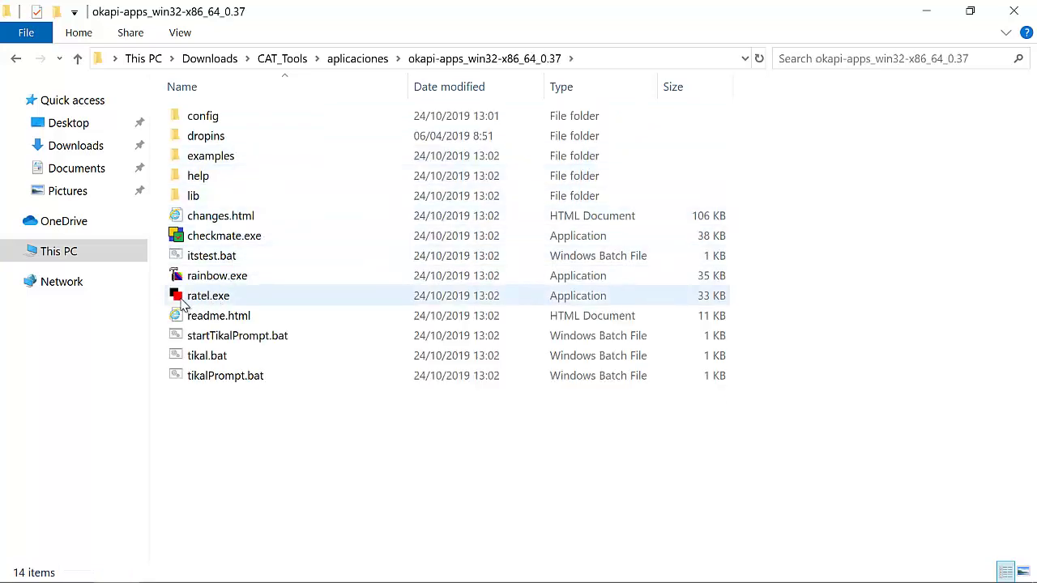
double_click(208, 296)
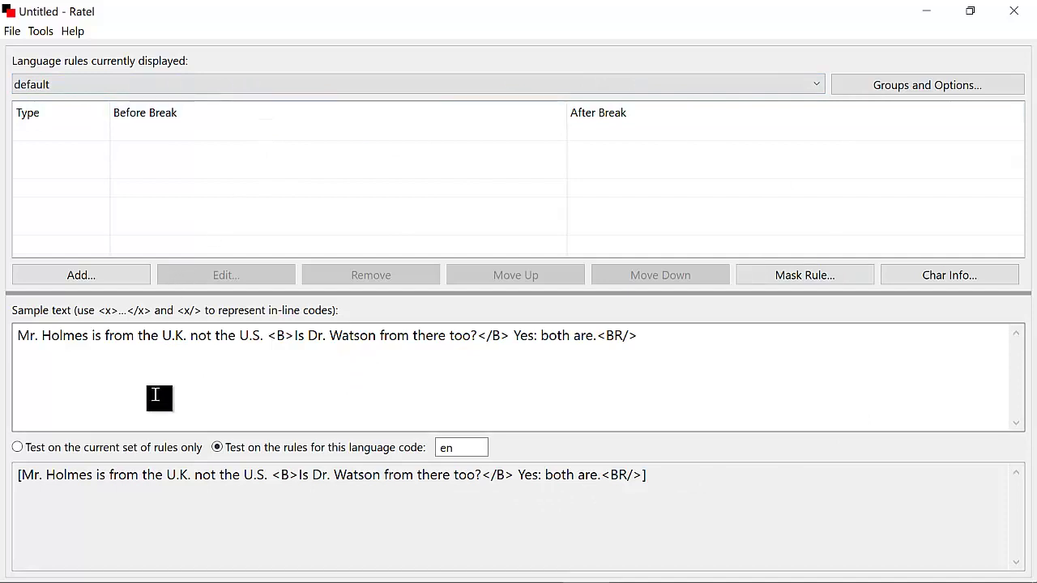
- Examine the sample text and the segmentation test result below it
double_click(22, 337)
drag(48, 343, 648, 427)
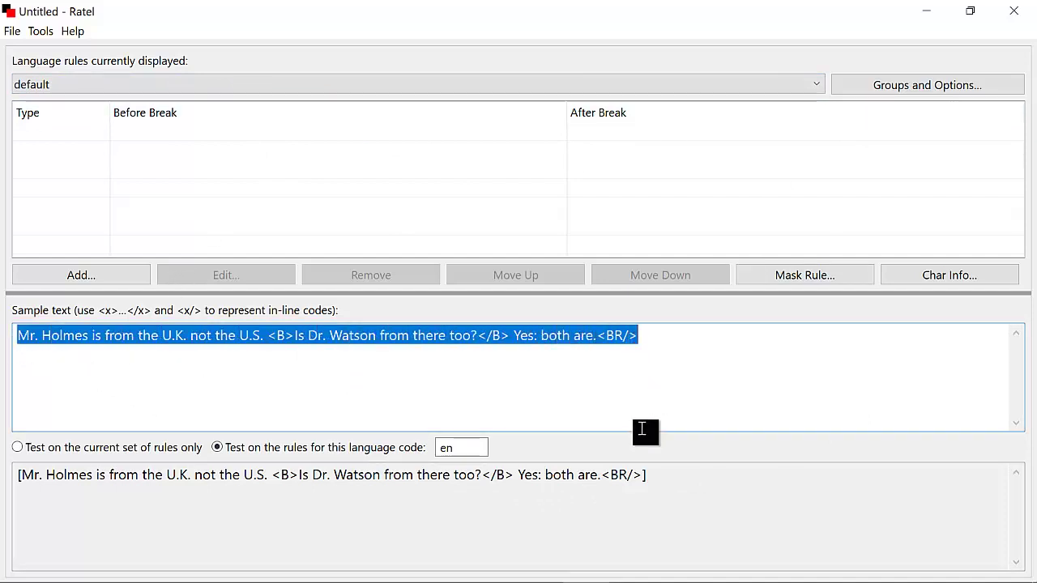
drag(18, 478, 657, 484)
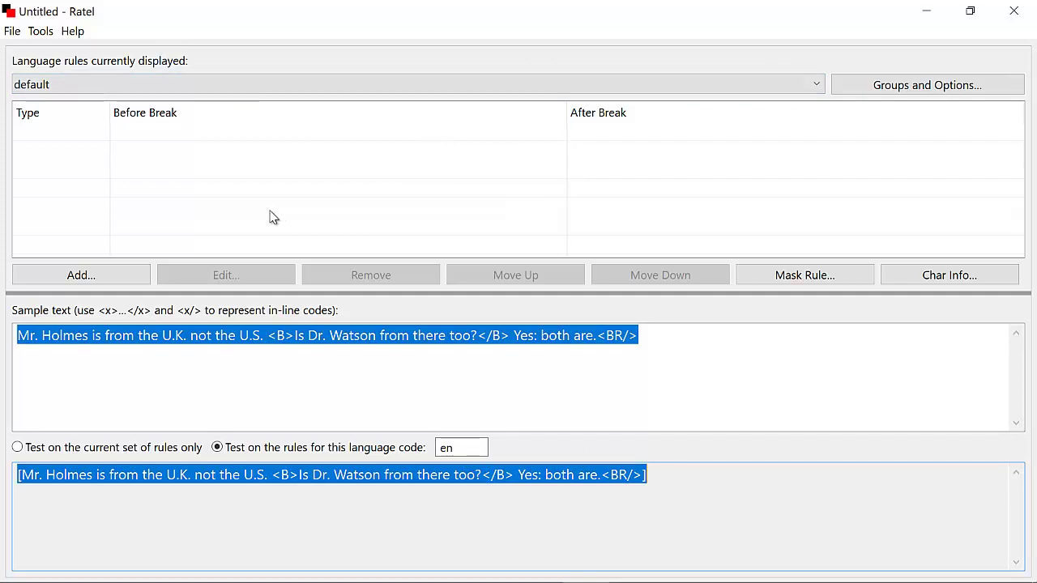
- Create a new rules document with the simple default rules and select its No-Break rule
click(13, 29)
click(36, 52)
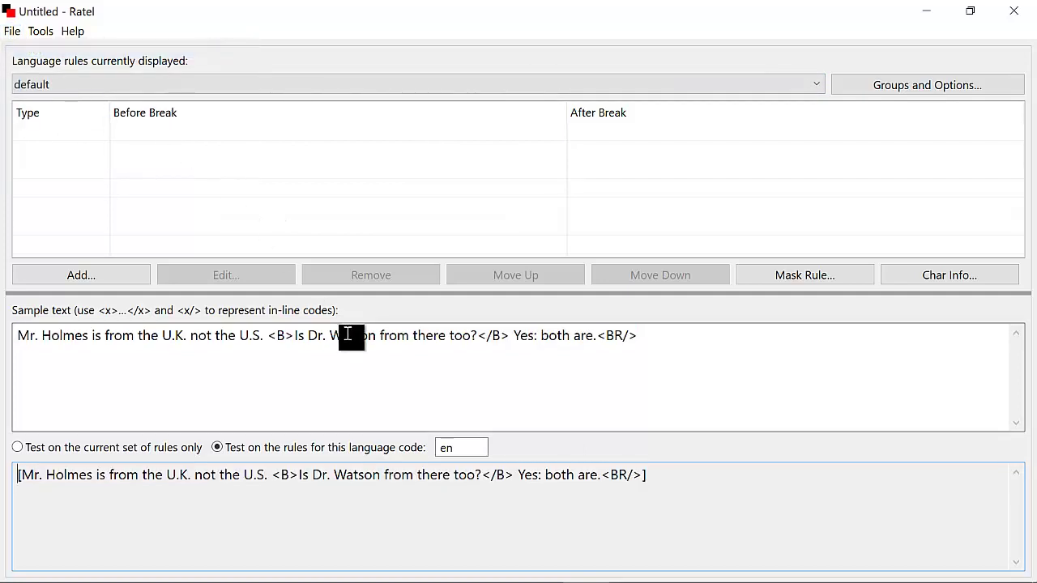
click(12, 30)
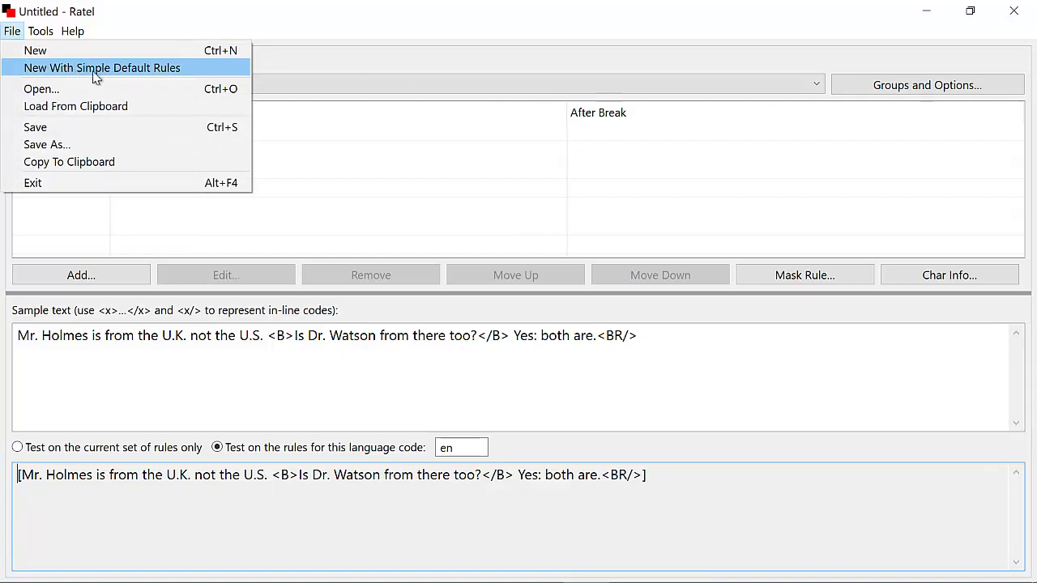
click(165, 71)
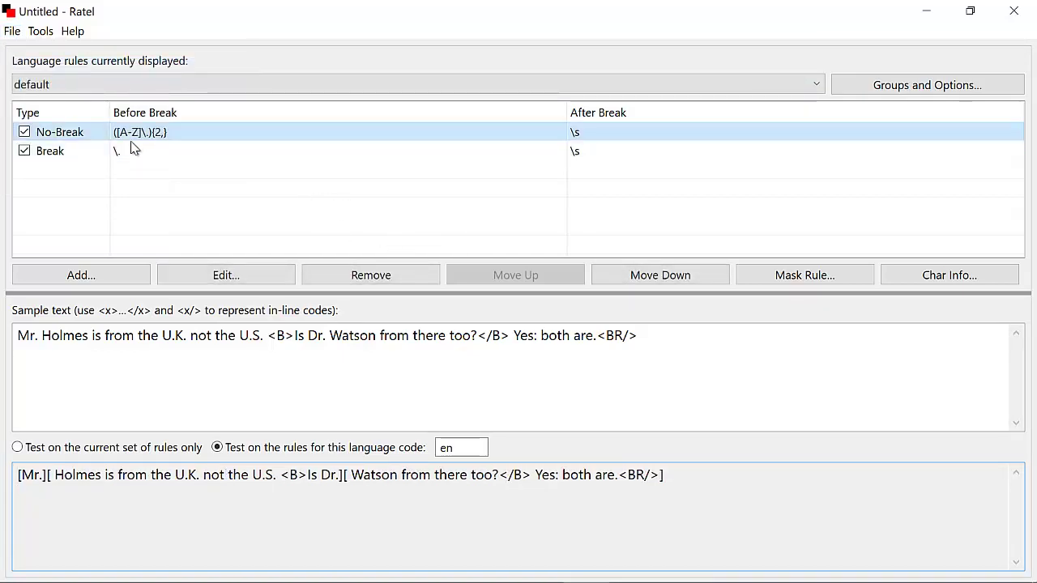
click(194, 137)
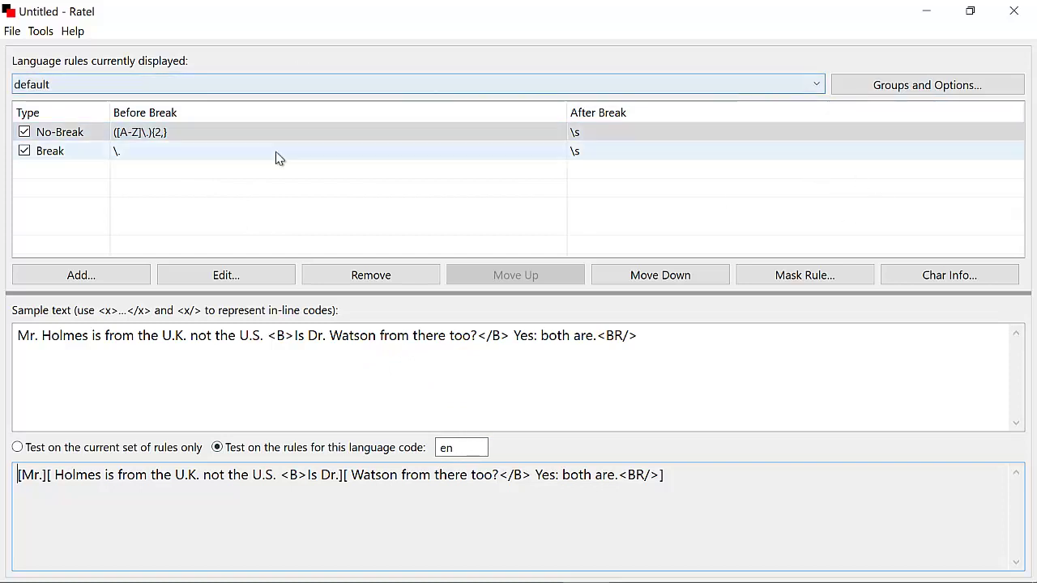
- Open the segment.srx rules document from the 13_segmentacion folder
click(13, 33)
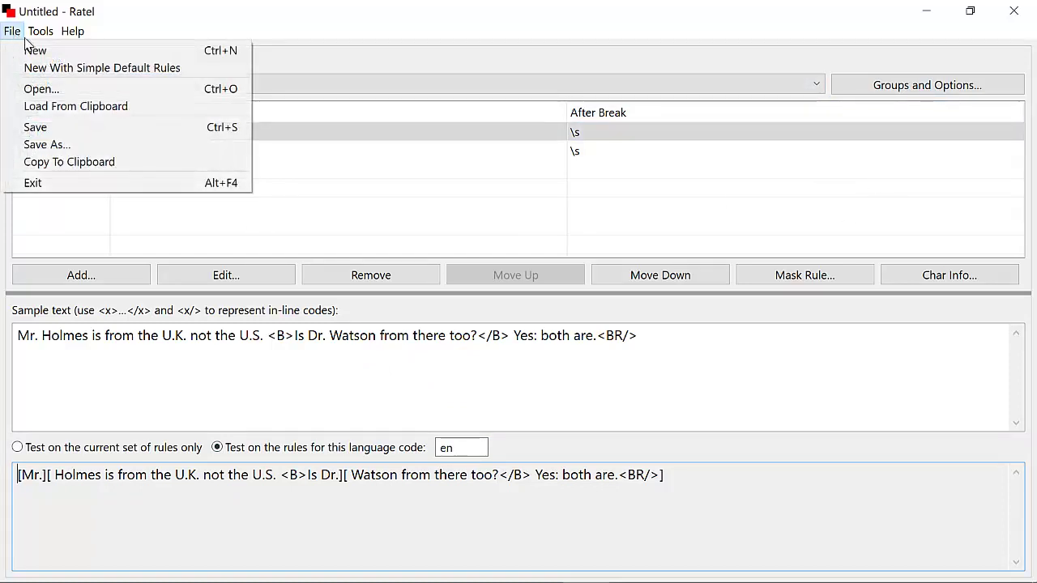
click(41, 89)
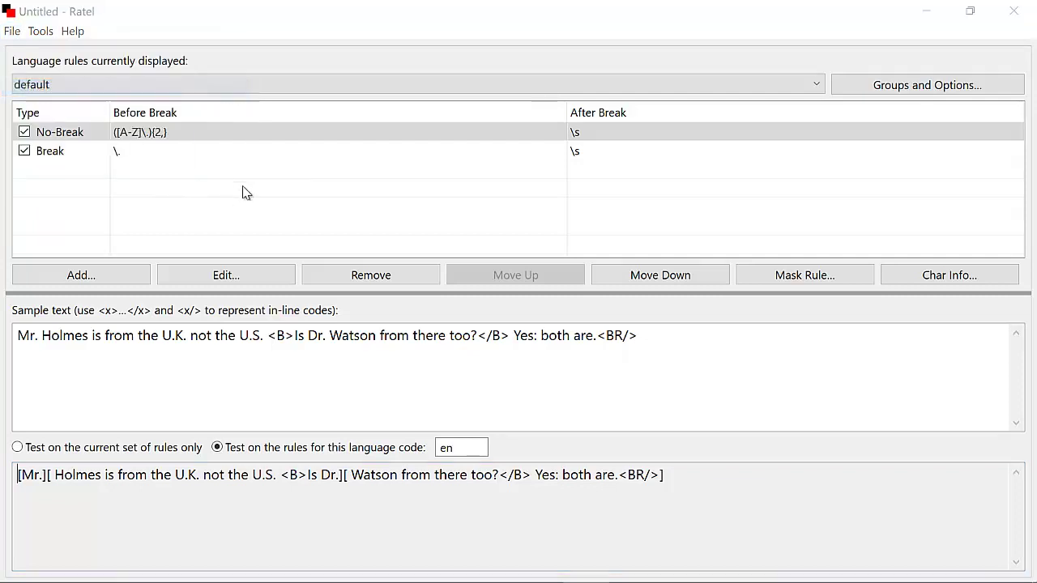
click(231, 194)
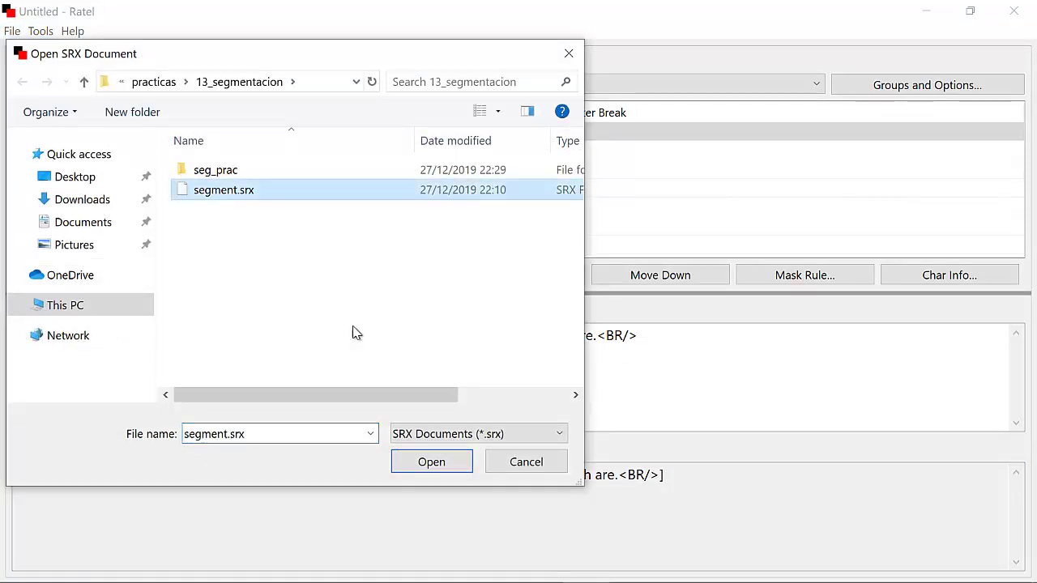
click(413, 463)
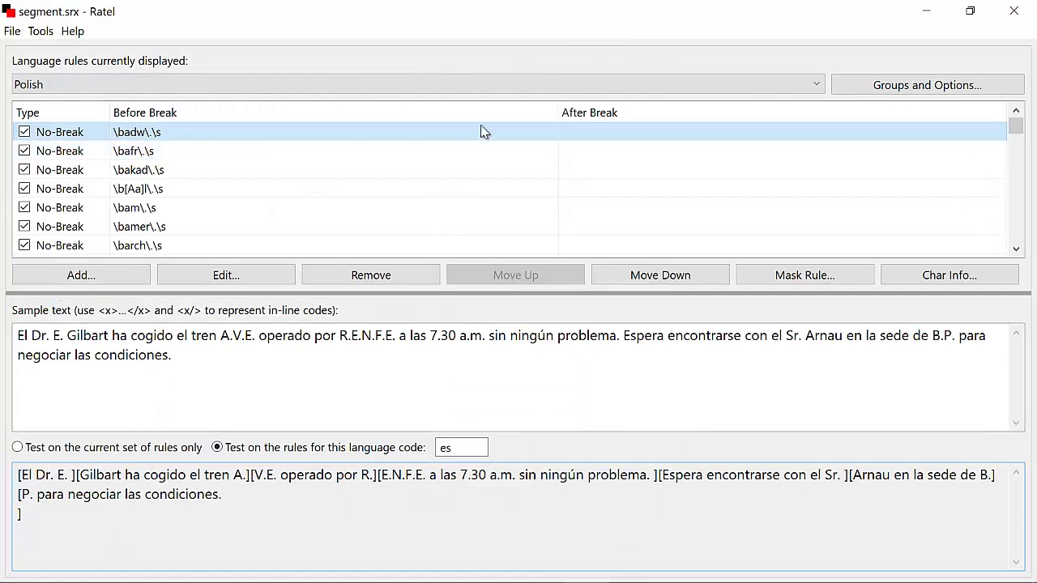
- Display the Spanish language rules and review the whole list of break and no-break rules
click(154, 88)
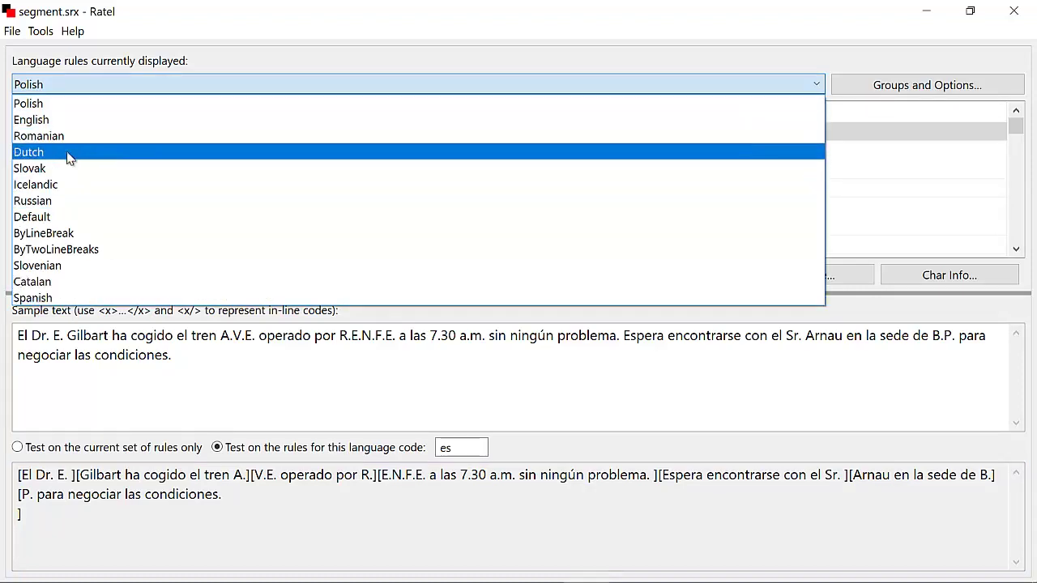
click(75, 297)
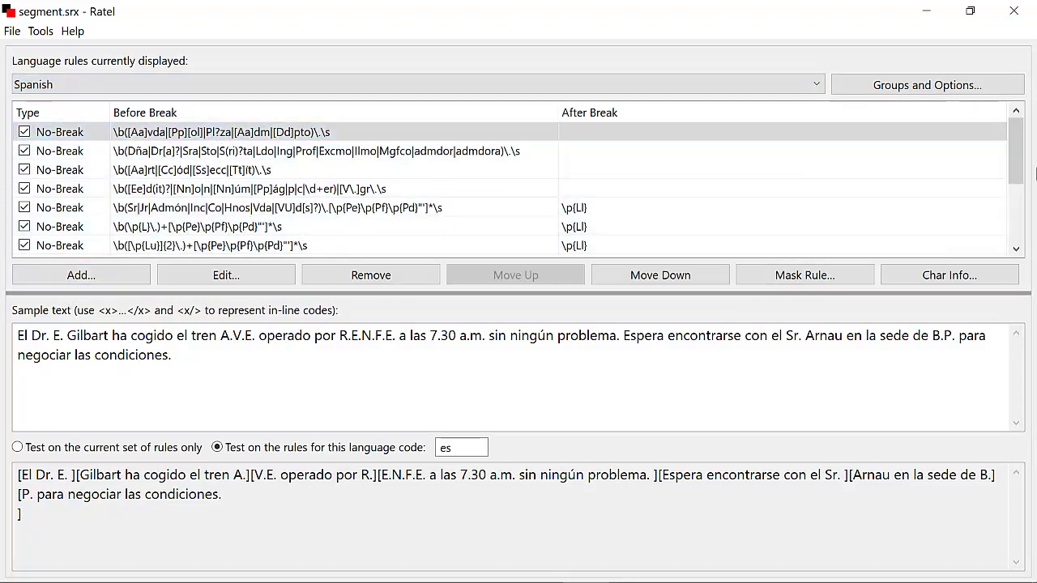
drag(1022, 168, 910, 143)
drag(1017, 150, 1014, 237)
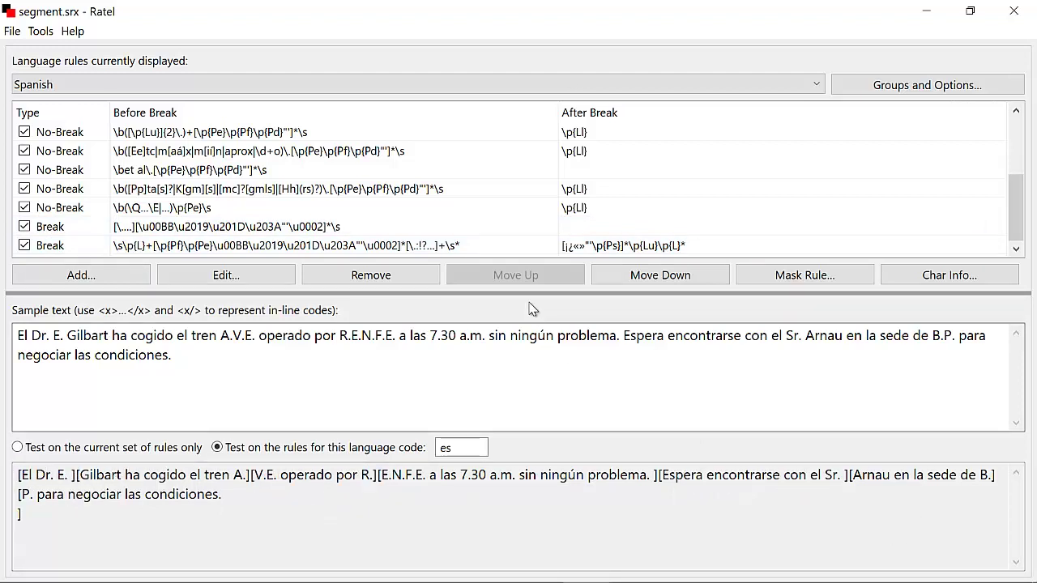
- Review the expression fields and the break and no-break actions offered for a new rule, without adding one
click(81, 275)
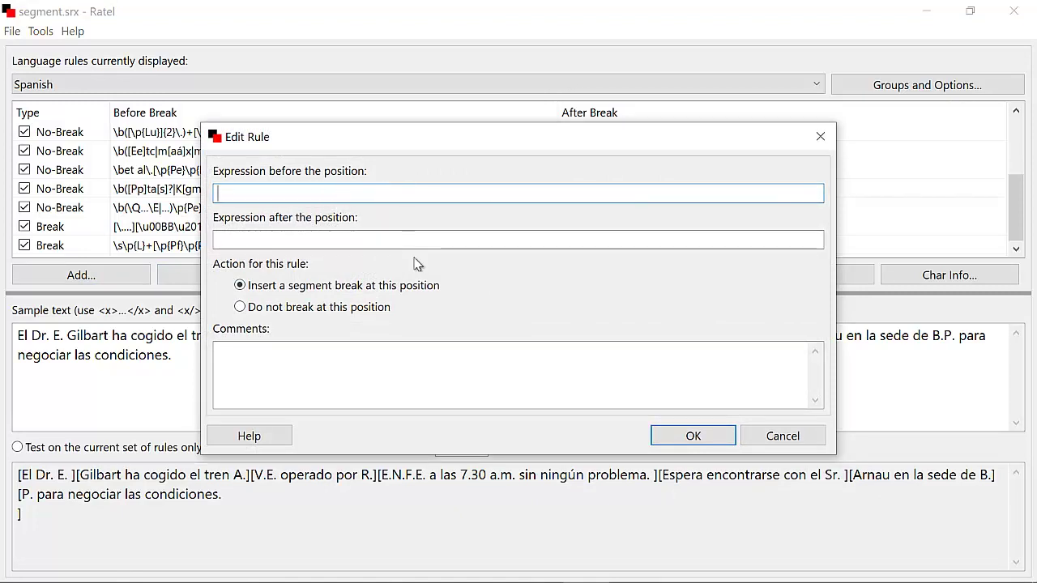
click(302, 237)
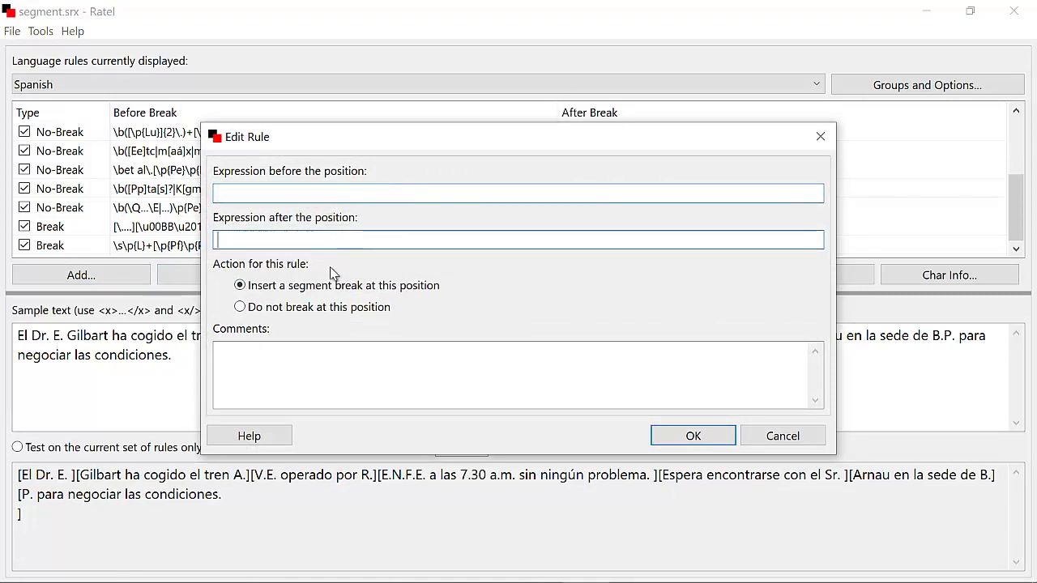
click(294, 311)
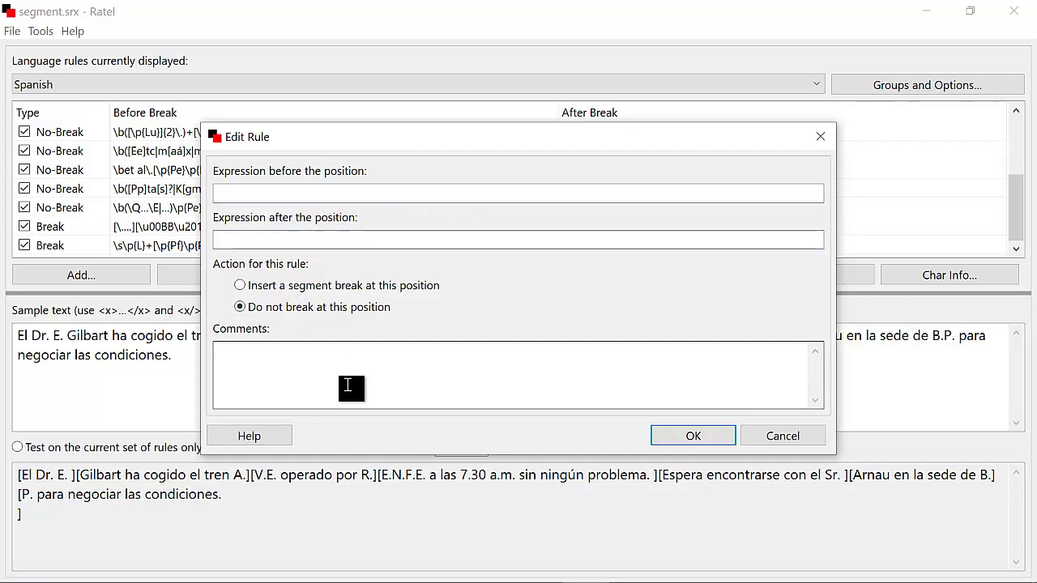
click(298, 289)
click(821, 137)
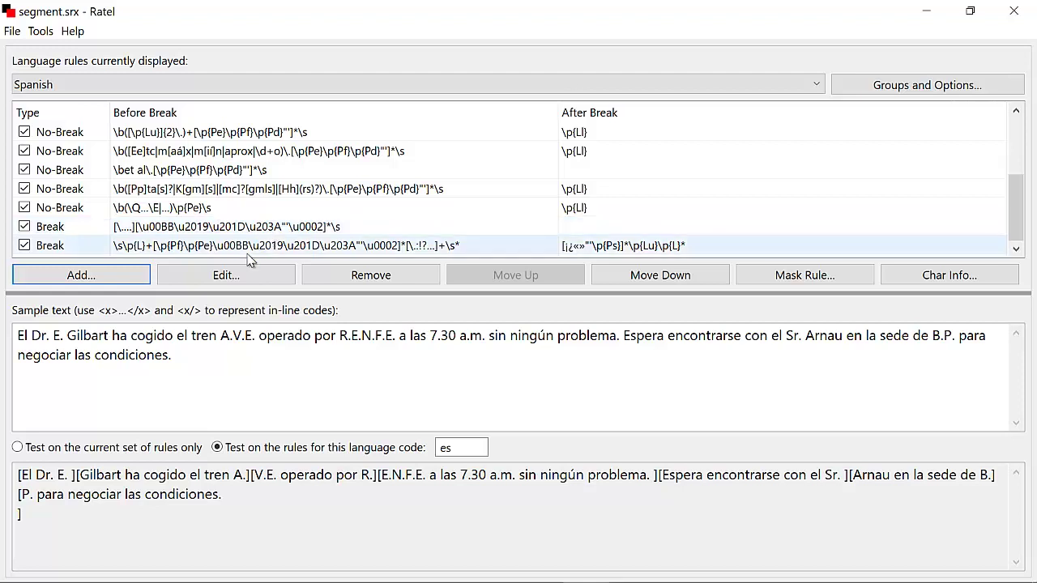
- Reopen the segment.srx rules document from the 13_segmentacion folder
click(12, 33)
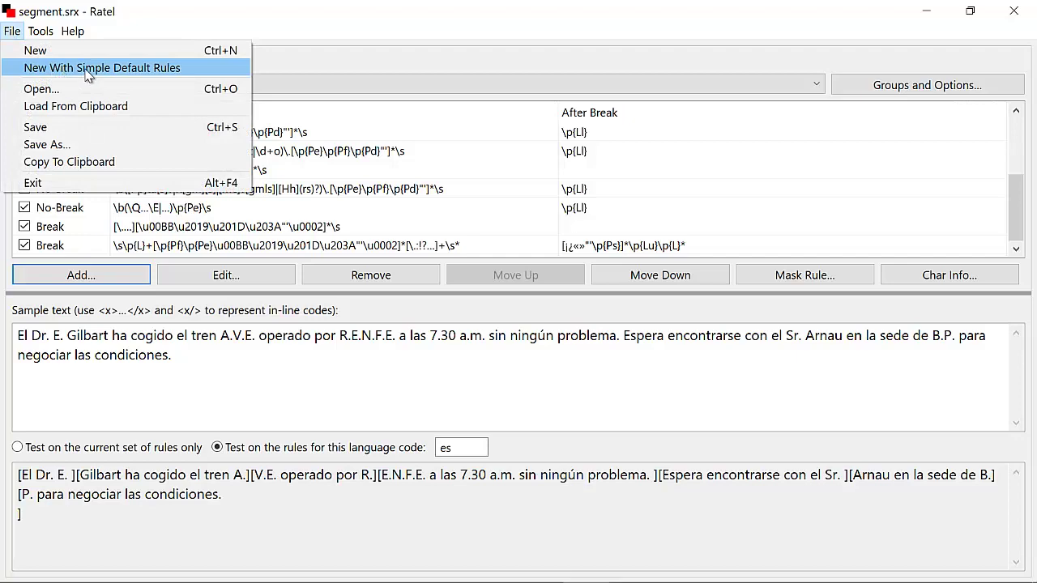
click(45, 92)
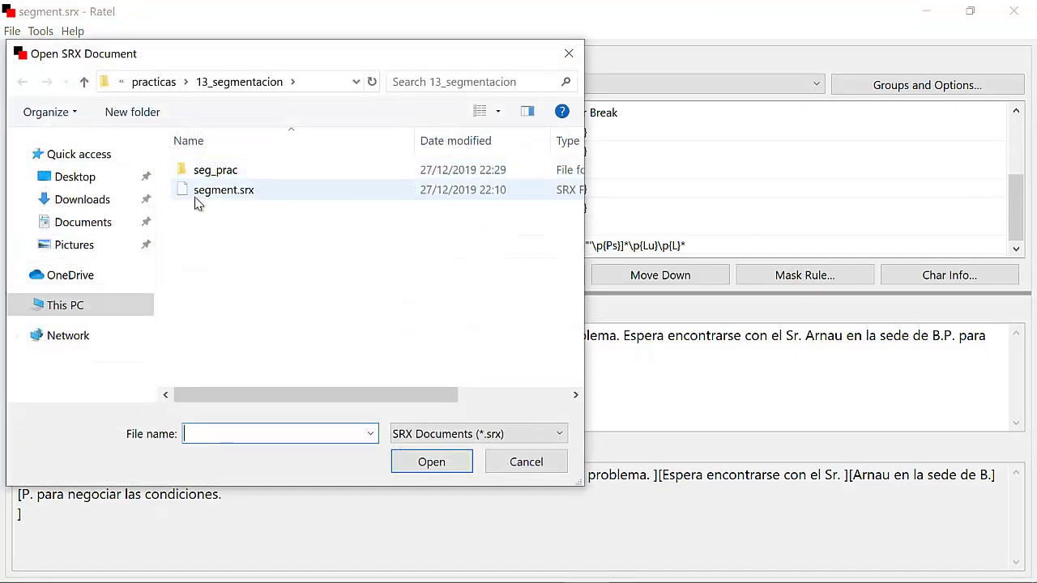
click(568, 54)
- Exit Ratel and relaunch it from the okapi-apps_win32-x86_64_0.37 folder
click(11, 31)
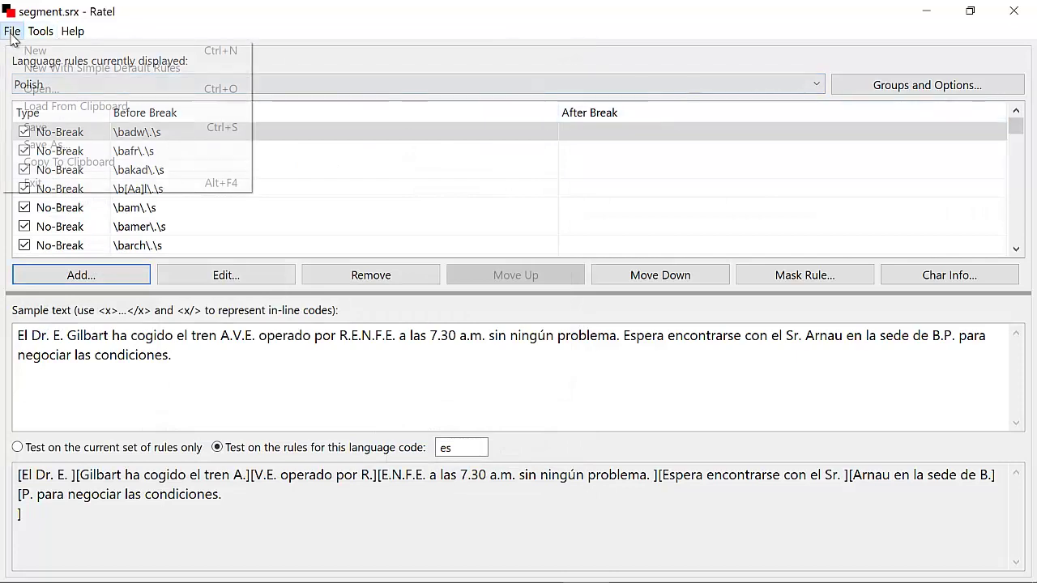
click(65, 179)
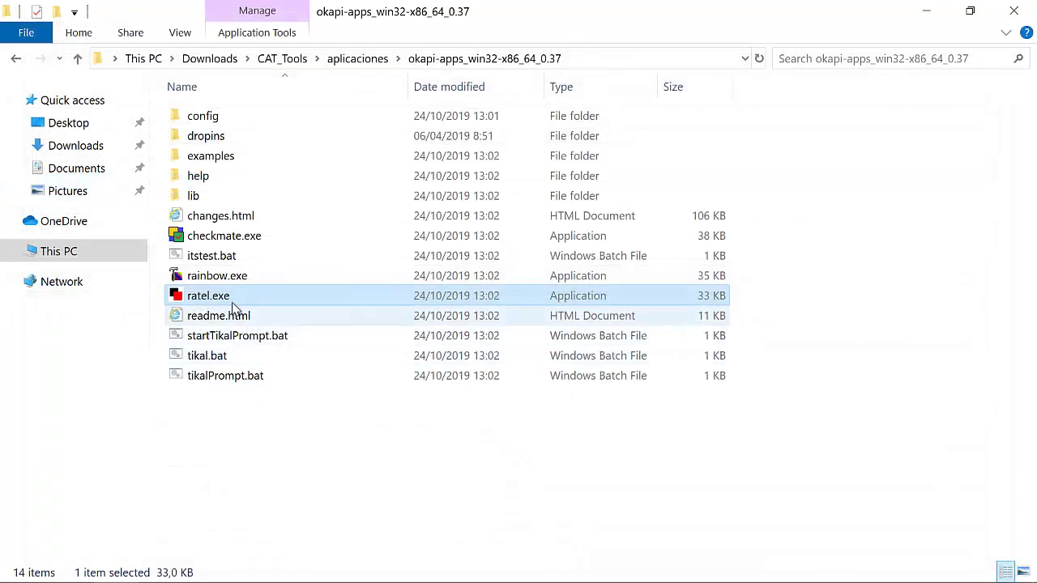
double_click(234, 300)
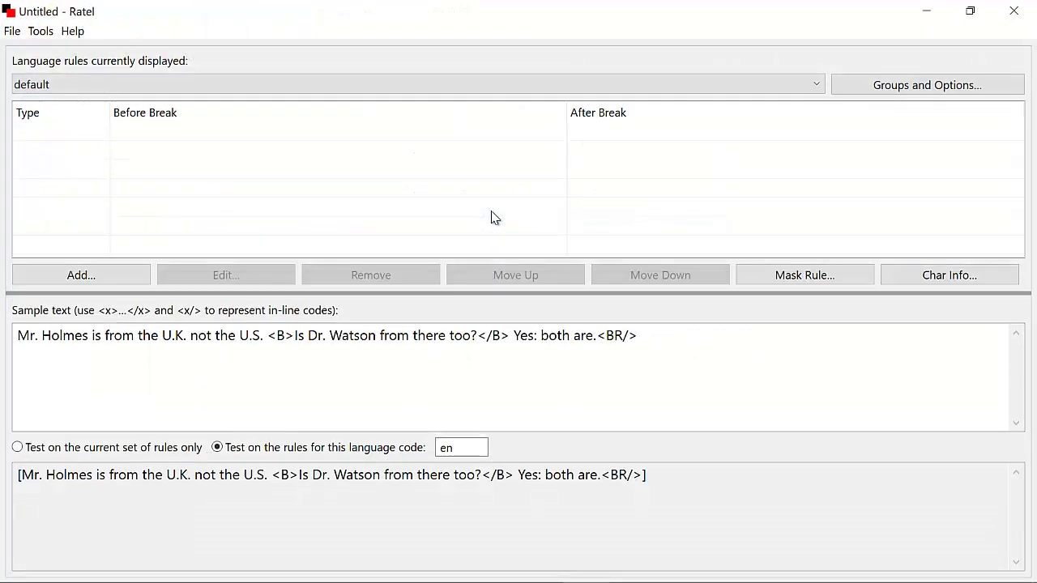
- Create a rules document with the simple default rules and save it as mi_primer_srx in the 13_segmentacion folder
click(12, 32)
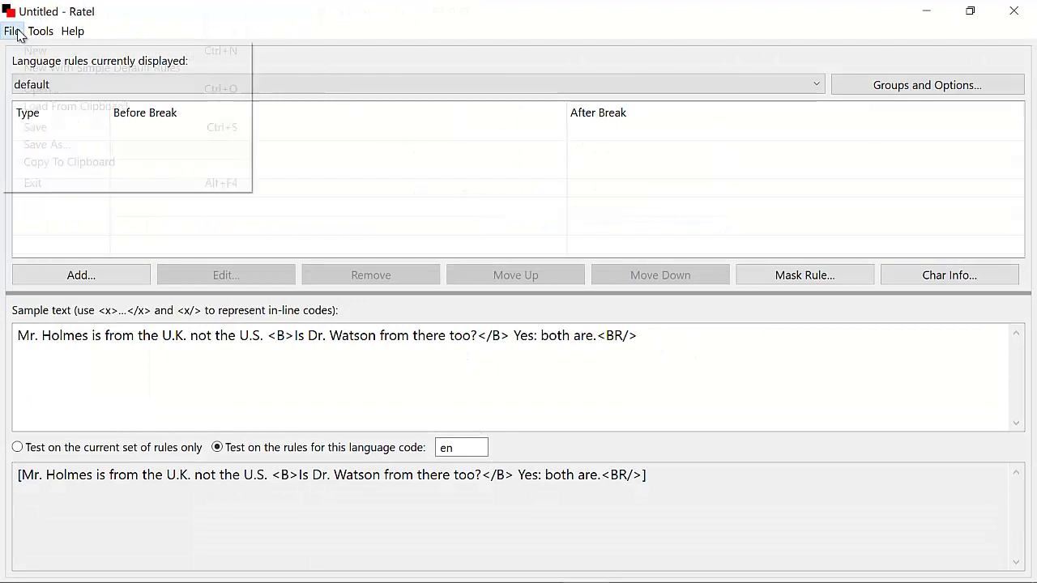
click(65, 73)
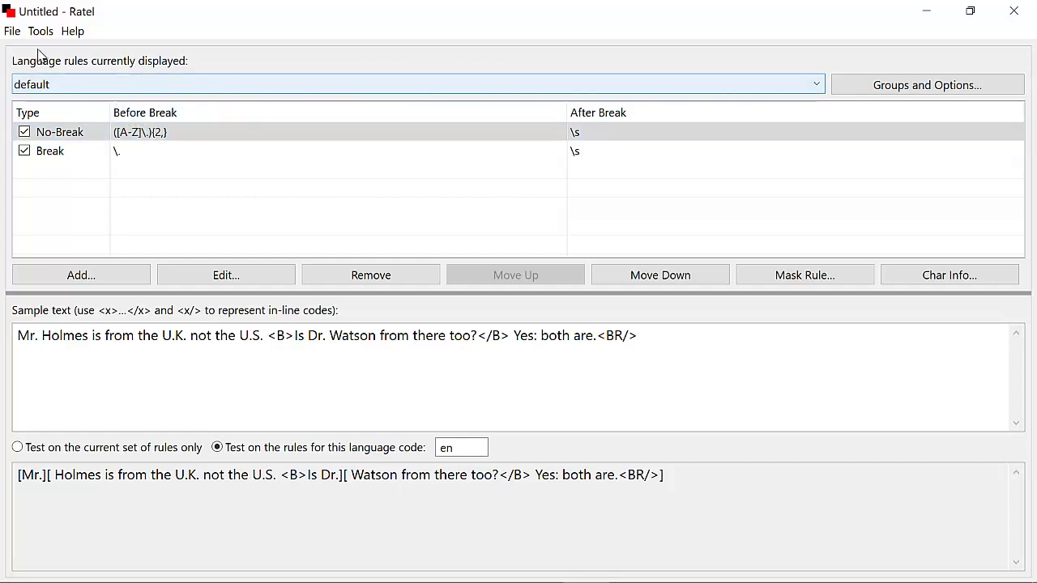
click(16, 33)
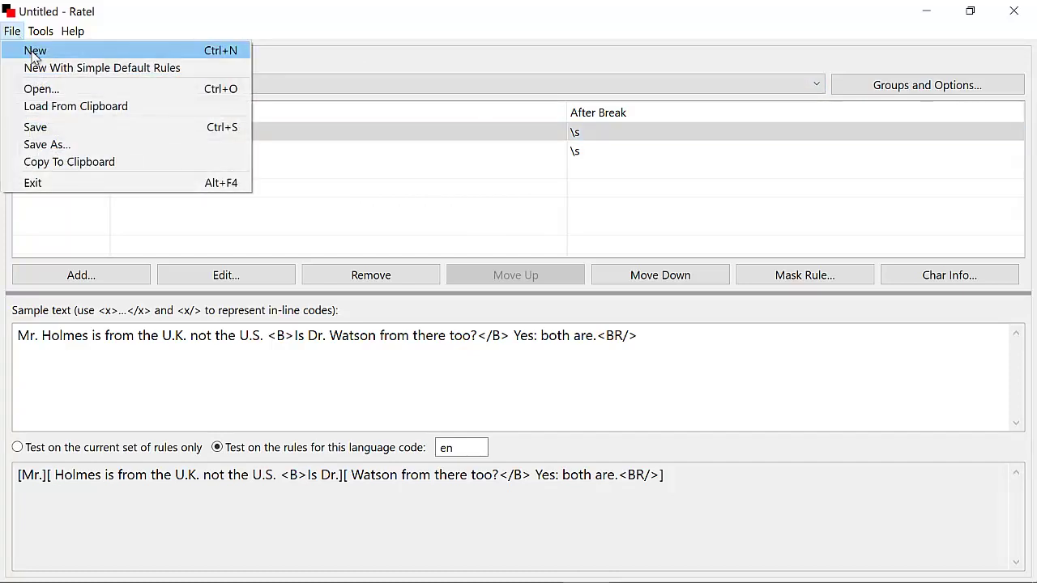
click(55, 128)
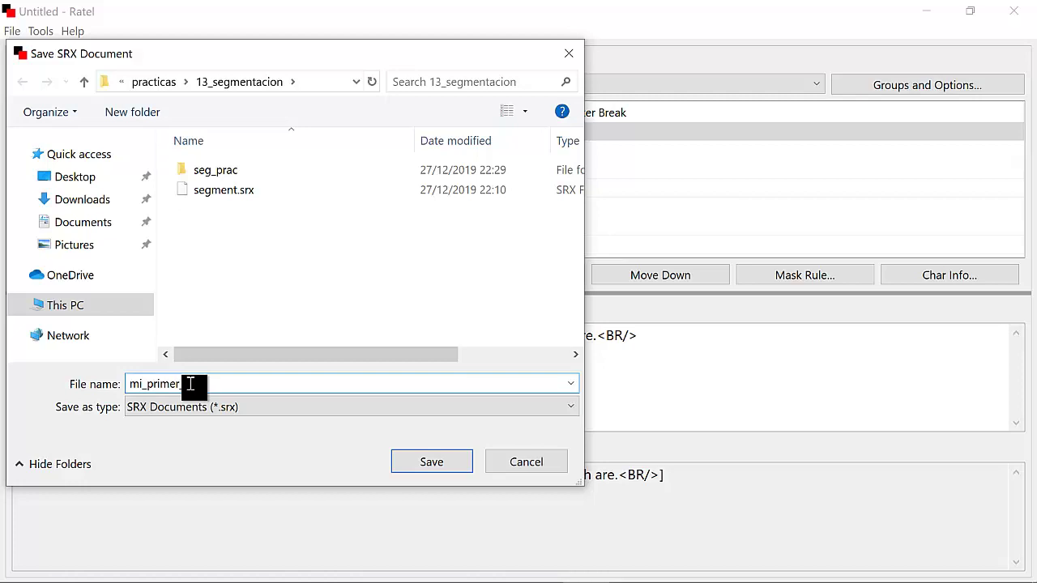
text(_srx)
click(419, 465)
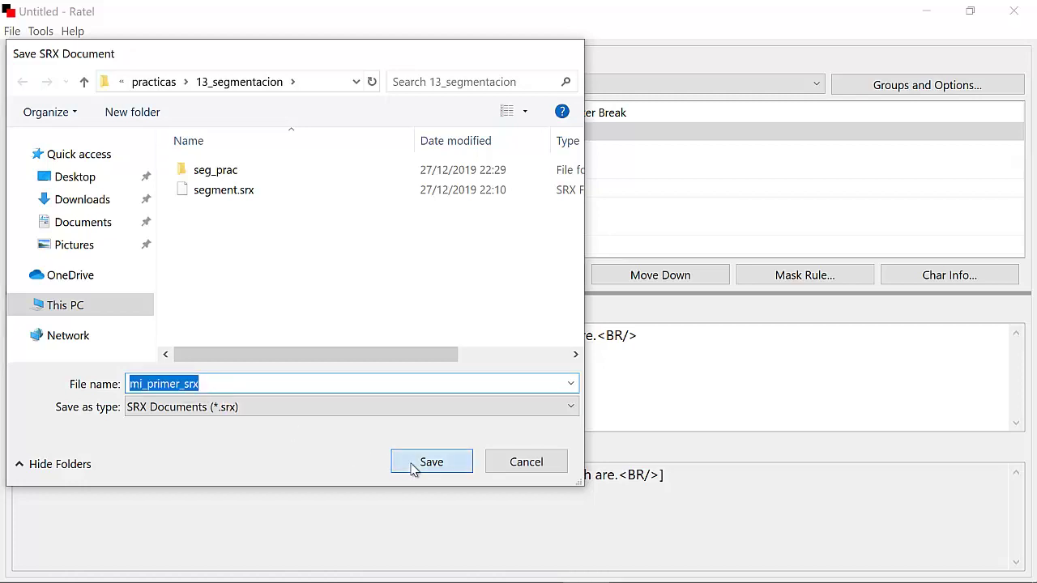
- Open the saved mi_primer_srx.srx rules document from the 13_segmentacion folder
click(12, 31)
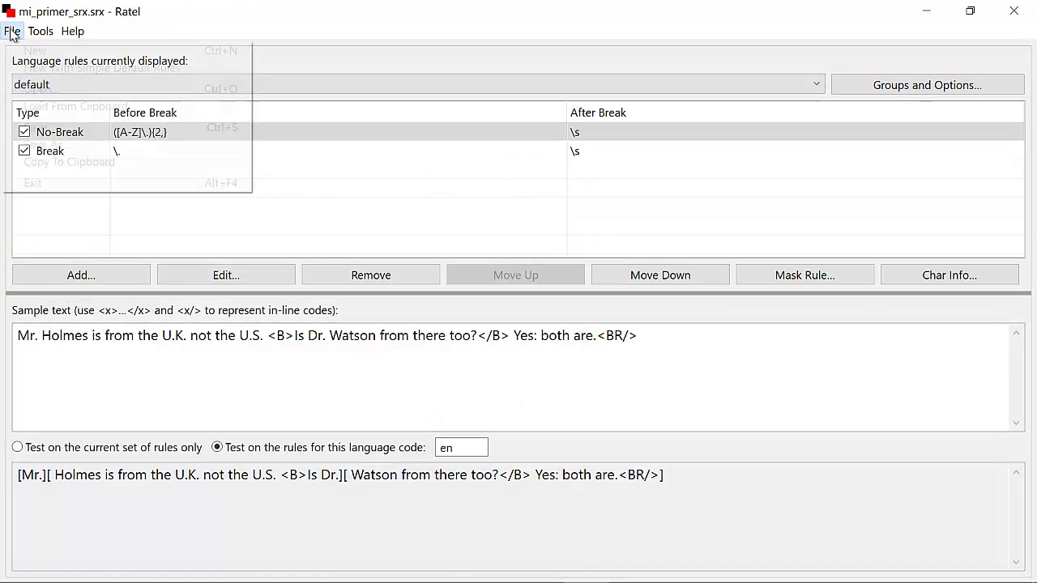
mouse_move(40, 31)
click(42, 87)
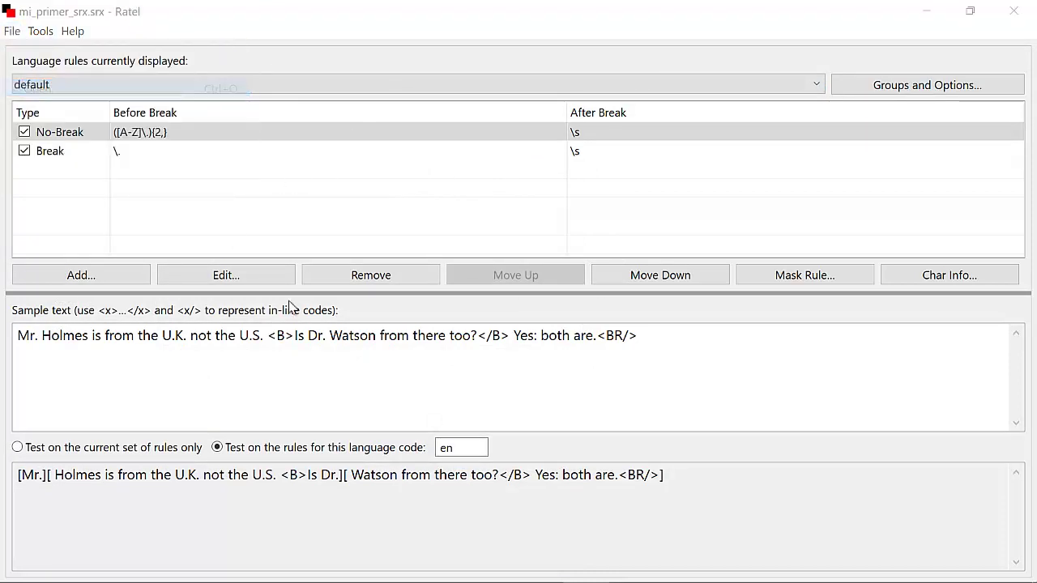
click(236, 189)
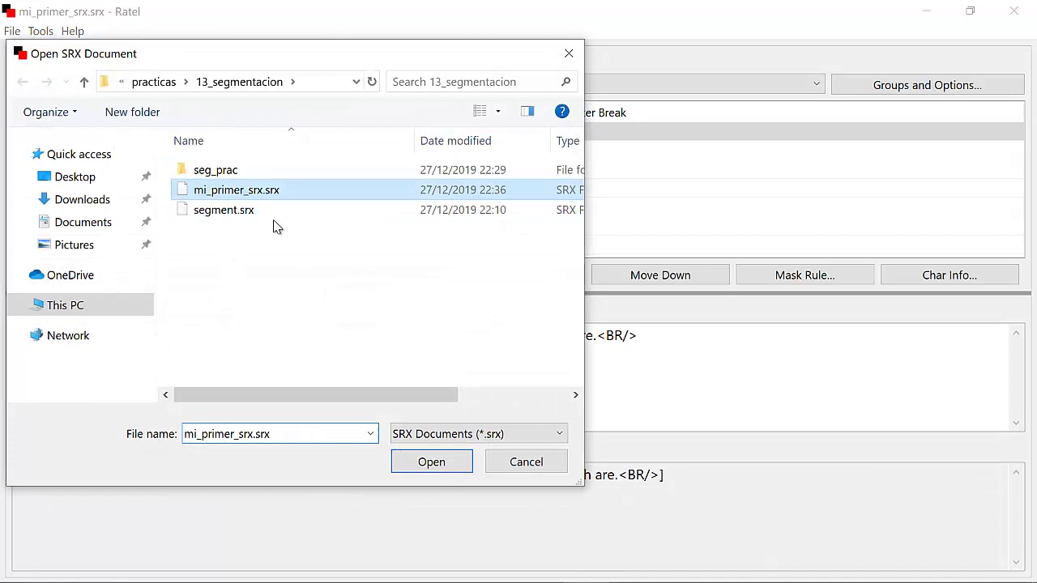
click(423, 460)
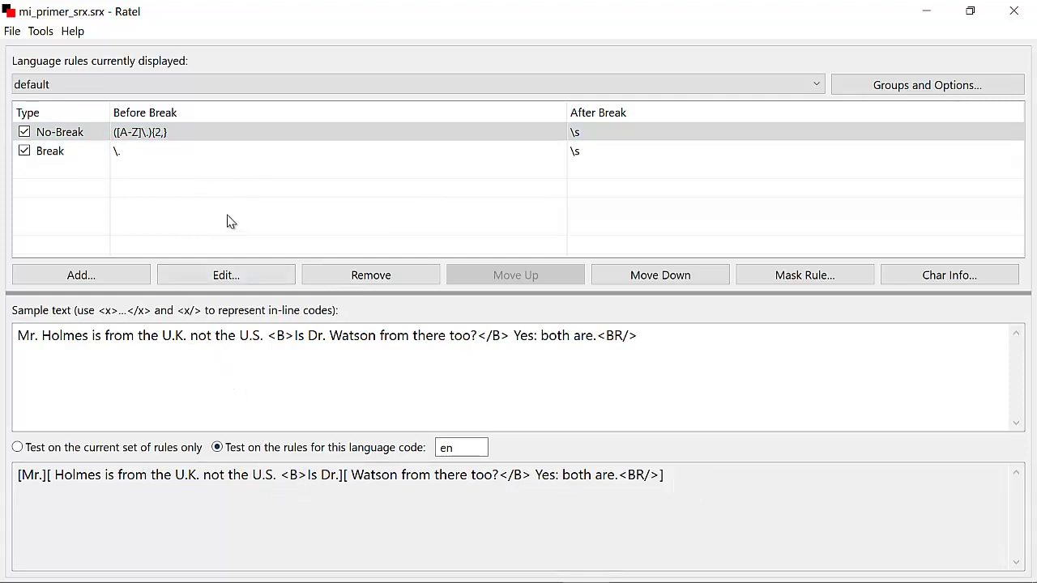
- Replace the current rules document by opening segment.srx from the 13_segmentacion folder
click(12, 31)
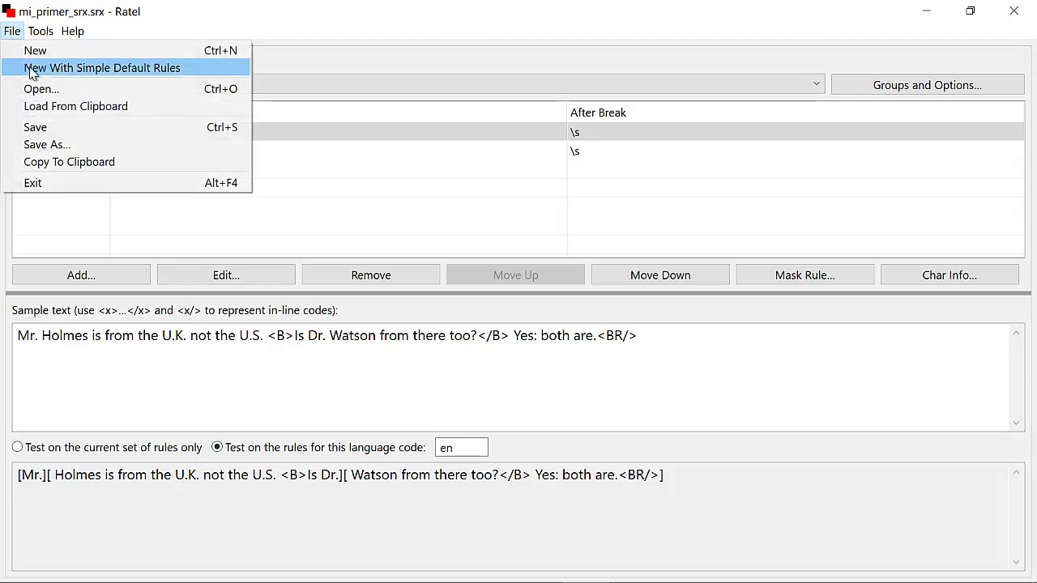
click(39, 89)
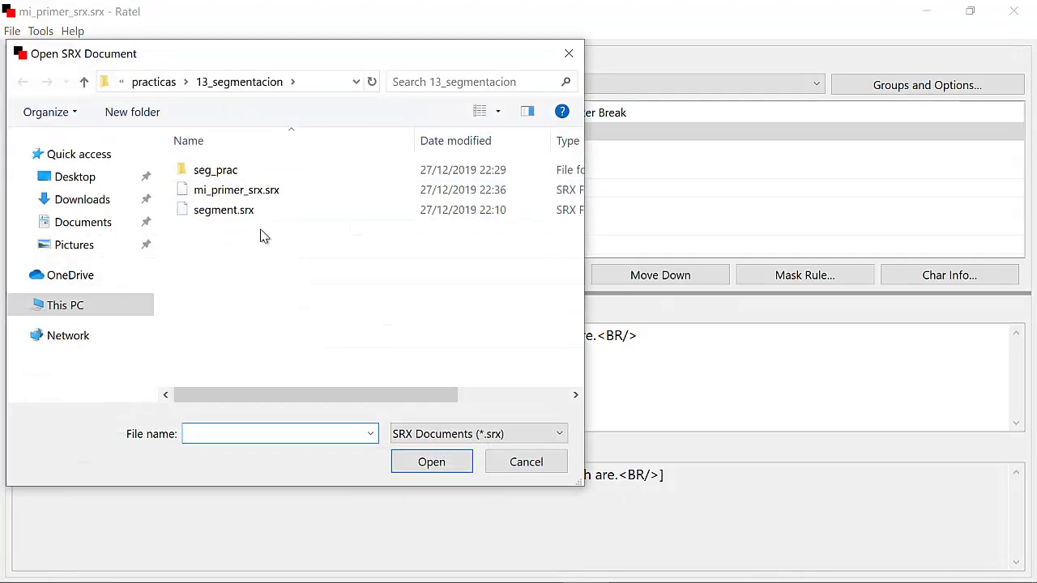
click(253, 212)
click(433, 461)
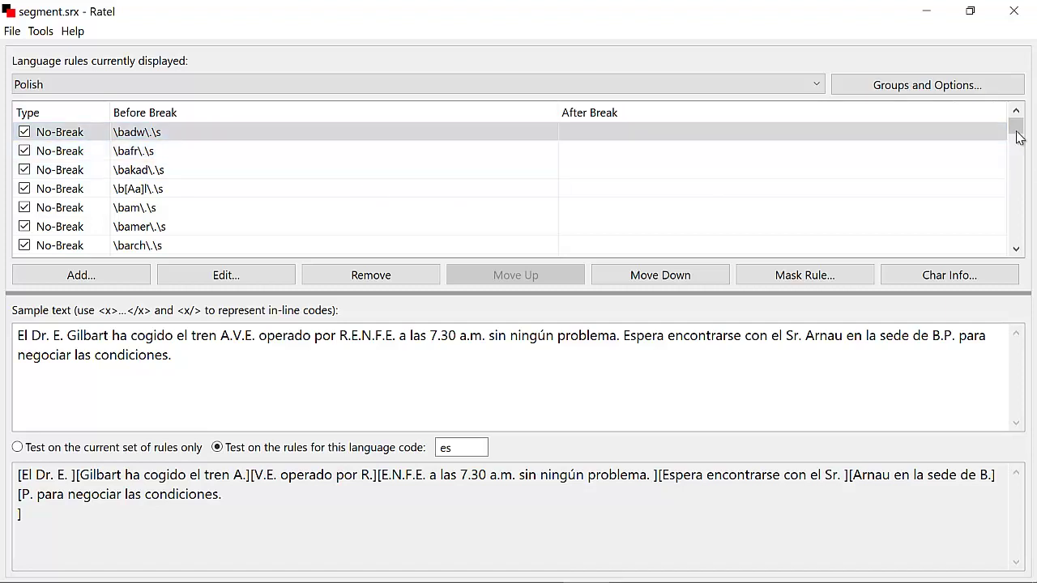
- Display the Spanish language rules and select the first No-Break rule in the list
mouse_move(1018, 138)
mouse_down()
mouse_move(1018, 208)
mouse_move(1018, 126)
mouse_up()
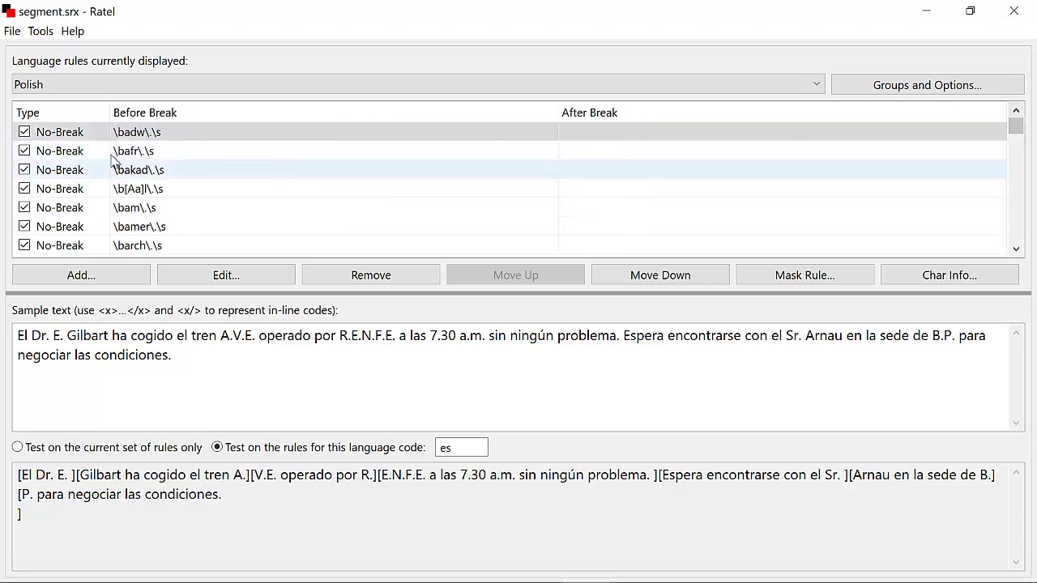
click(49, 86)
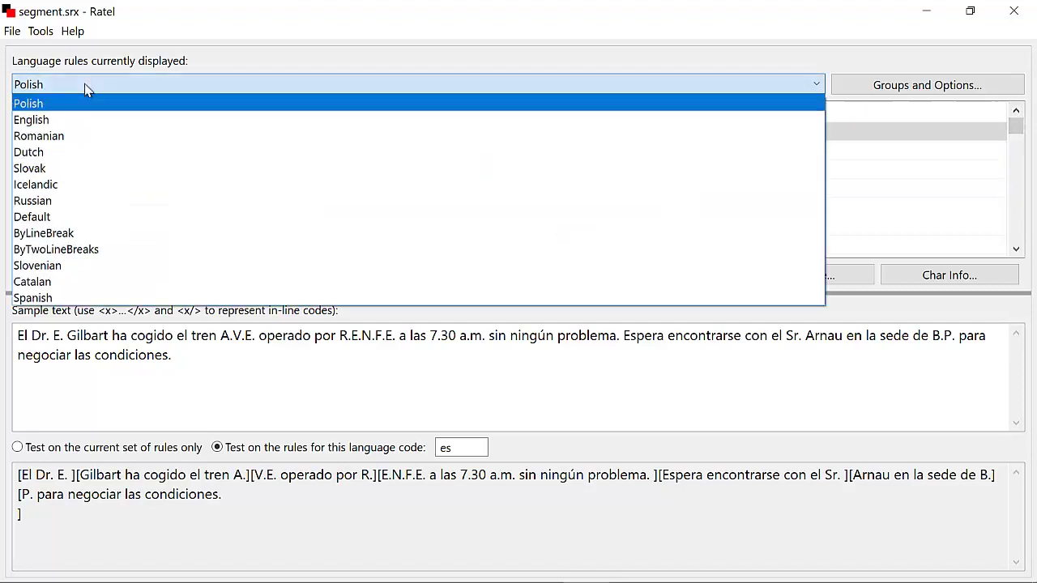
click(71, 297)
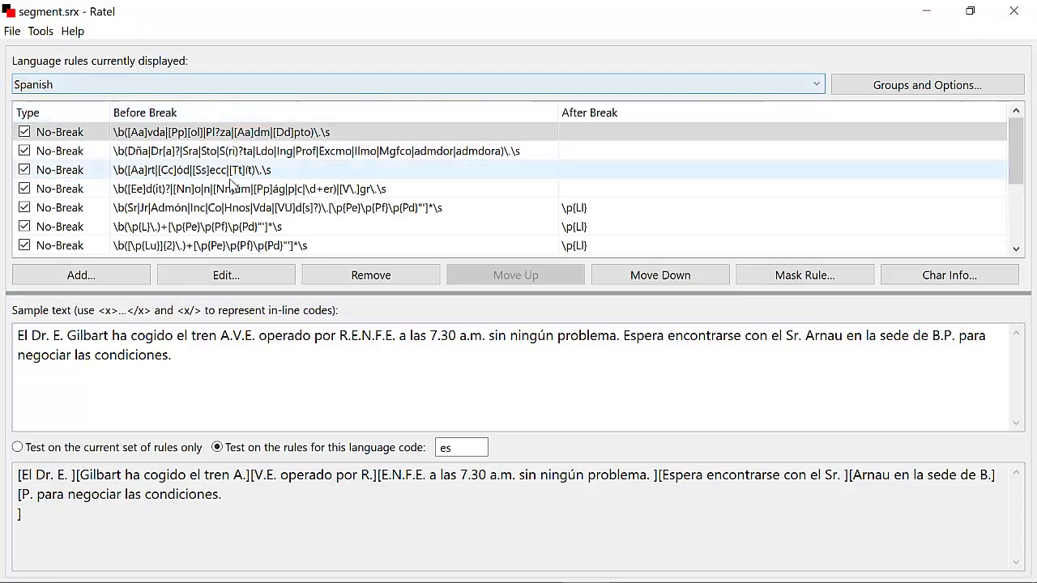
click(48, 132)
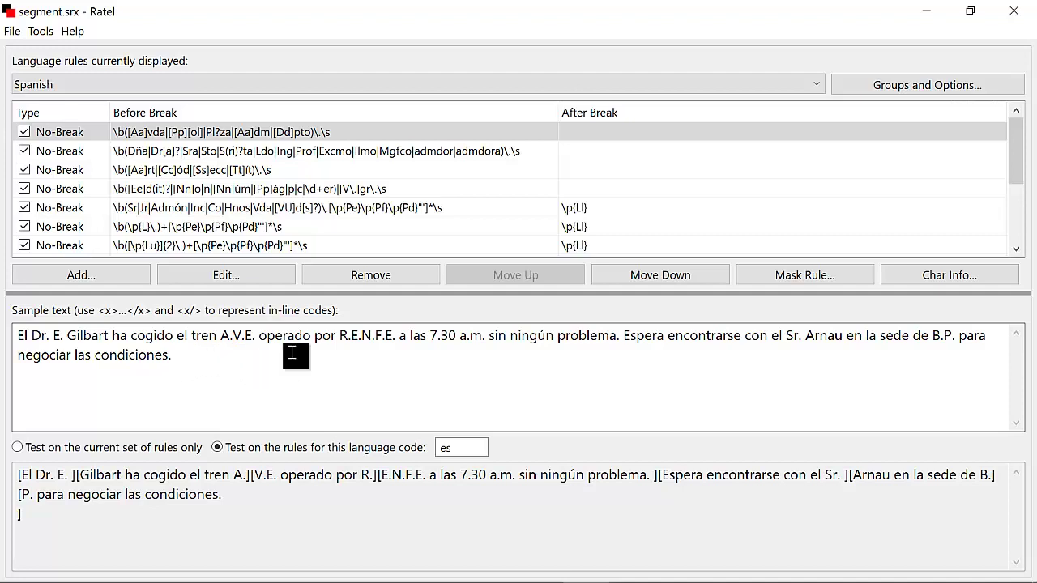
- Set the test language code to es and review the Spanish rules down to the final Break rules
click(441, 451)
text(es)
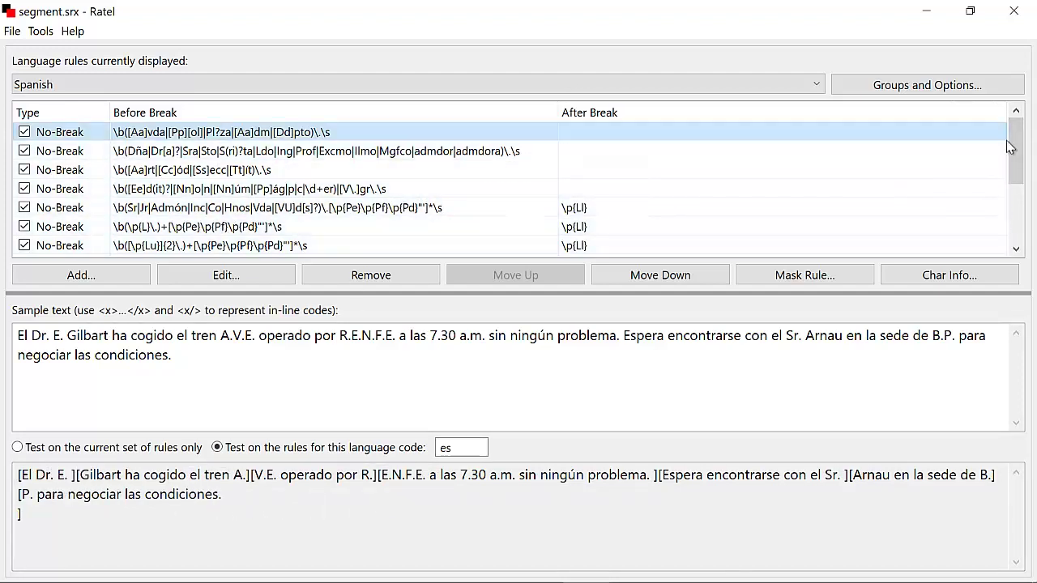
drag(1019, 152, 990, 228)
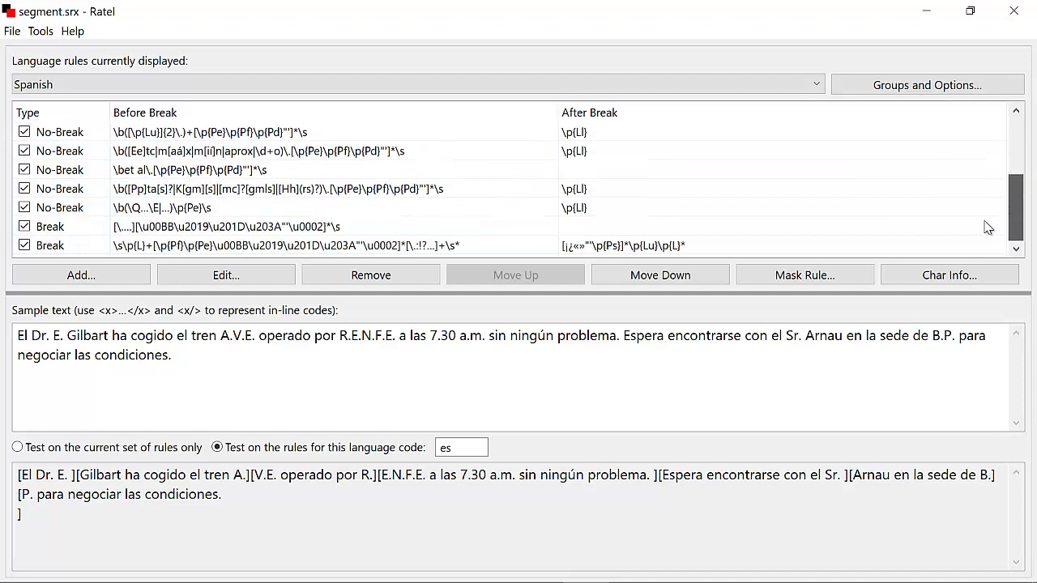
- Inspect the last Break rule's expressions without changing them, and highlight the segmentation test result
click(105, 281)
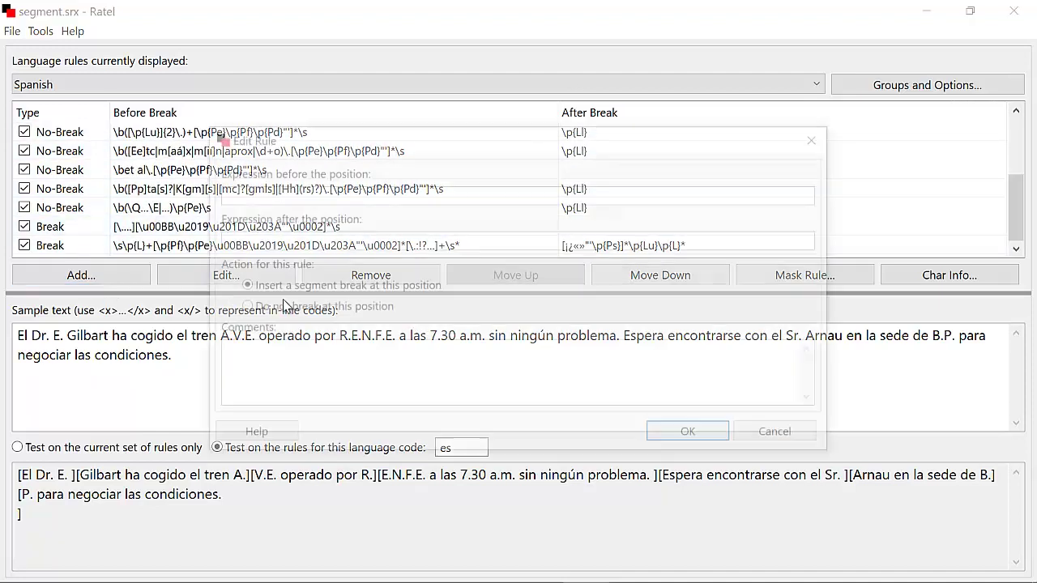
click(822, 139)
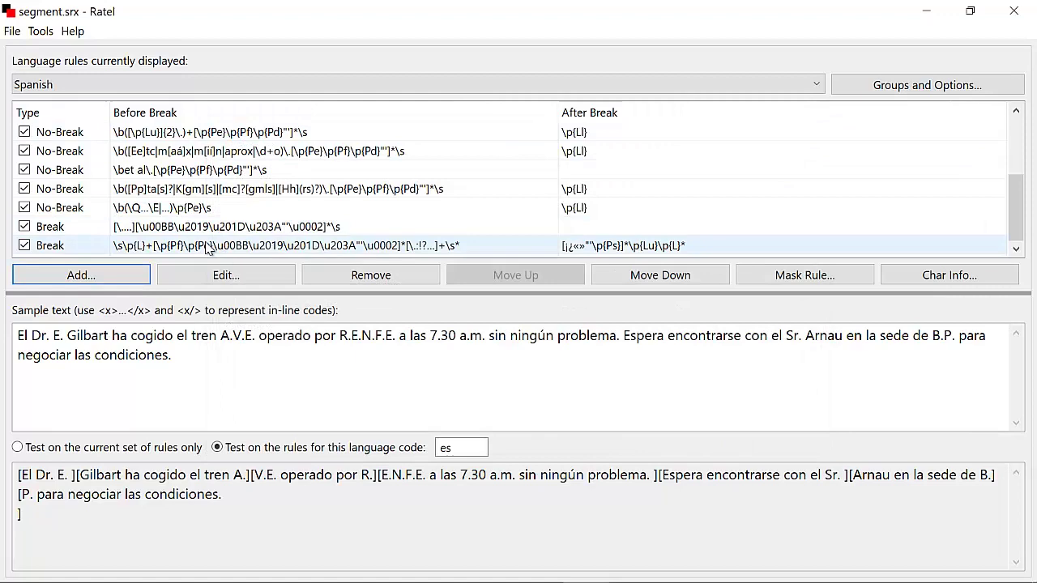
click(177, 251)
click(221, 274)
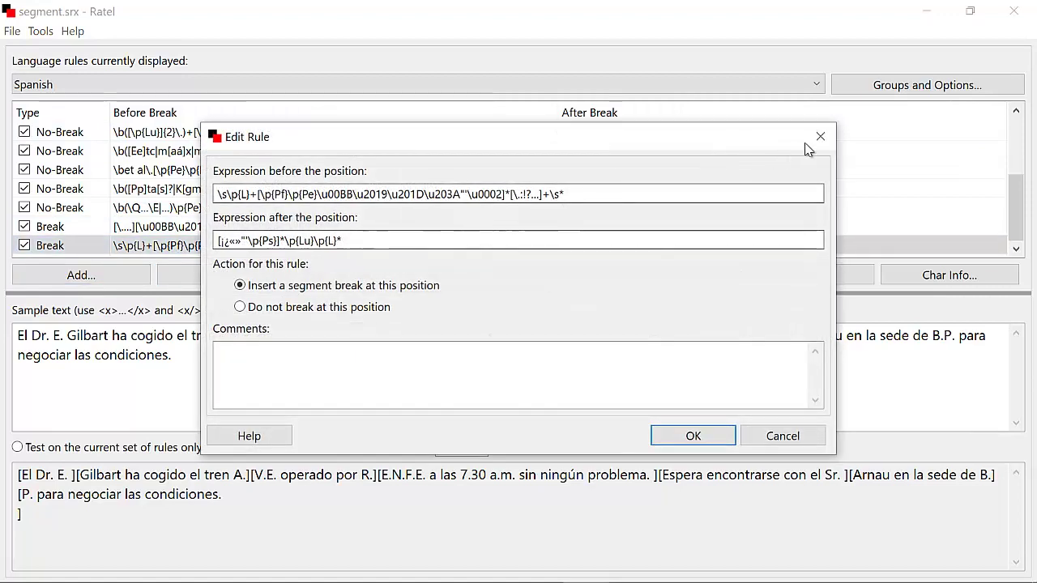
click(820, 137)
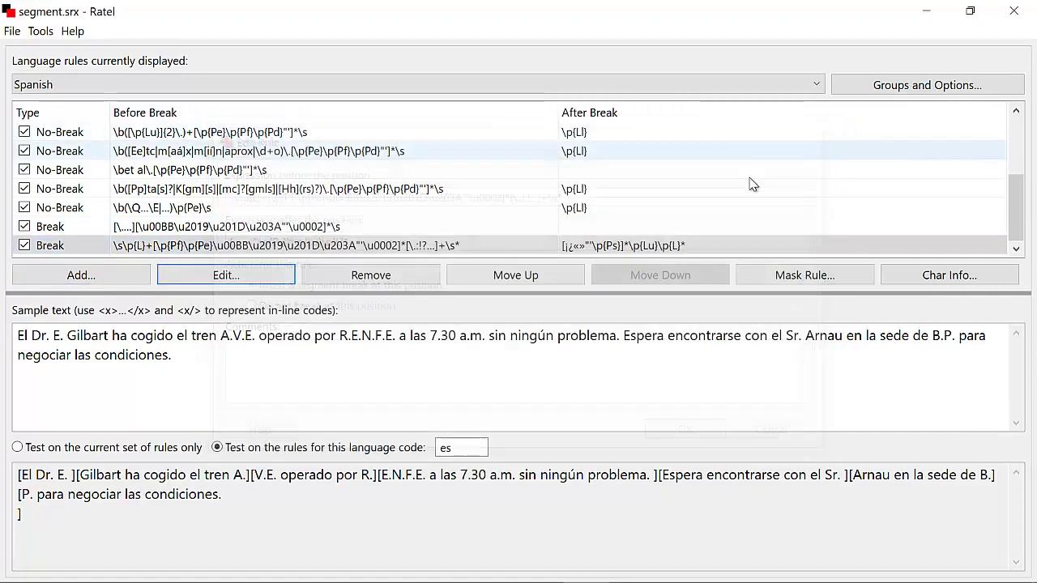
triple_click(216, 491)
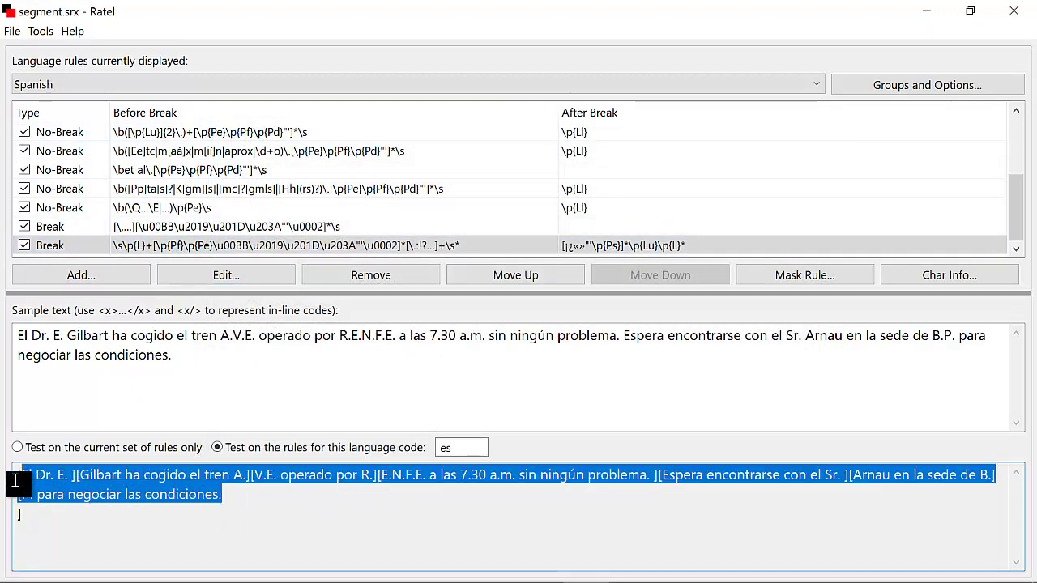
click(493, 499)
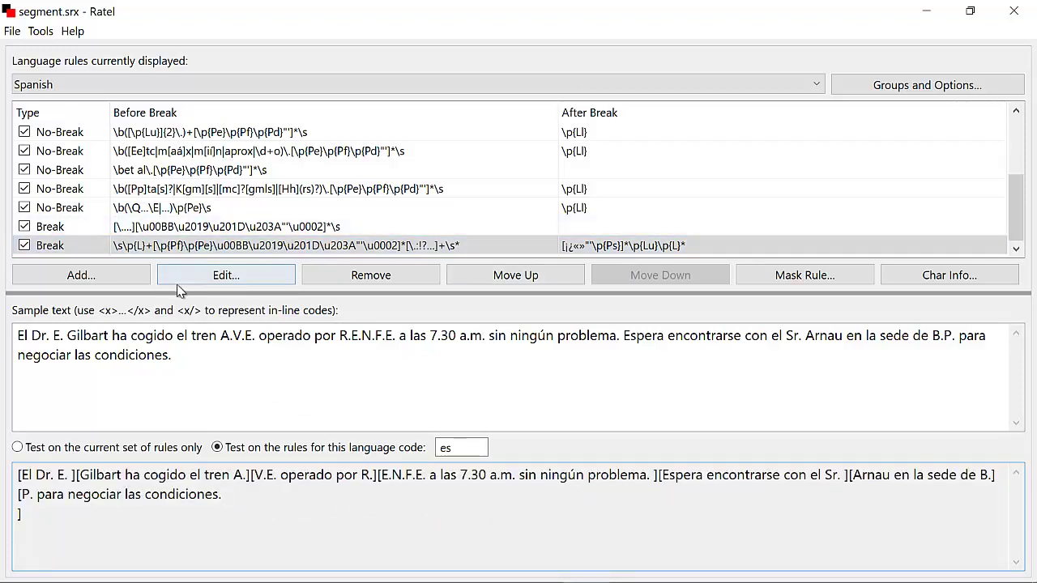